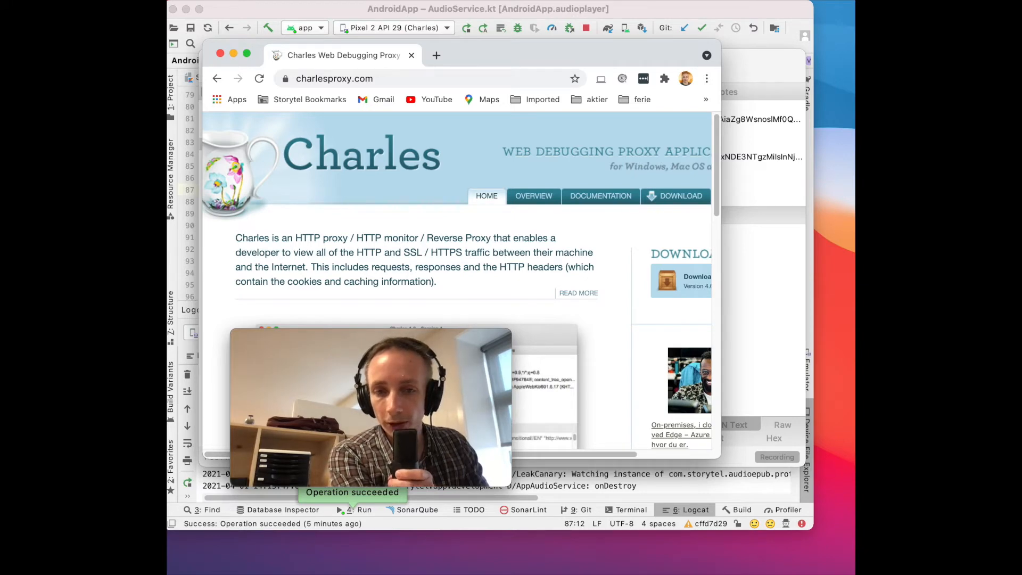
Step: Switch to Charles and save its root certificate to the Desktop as charles-ssl-proxying-certificate in .pem format
key("super+Tab")
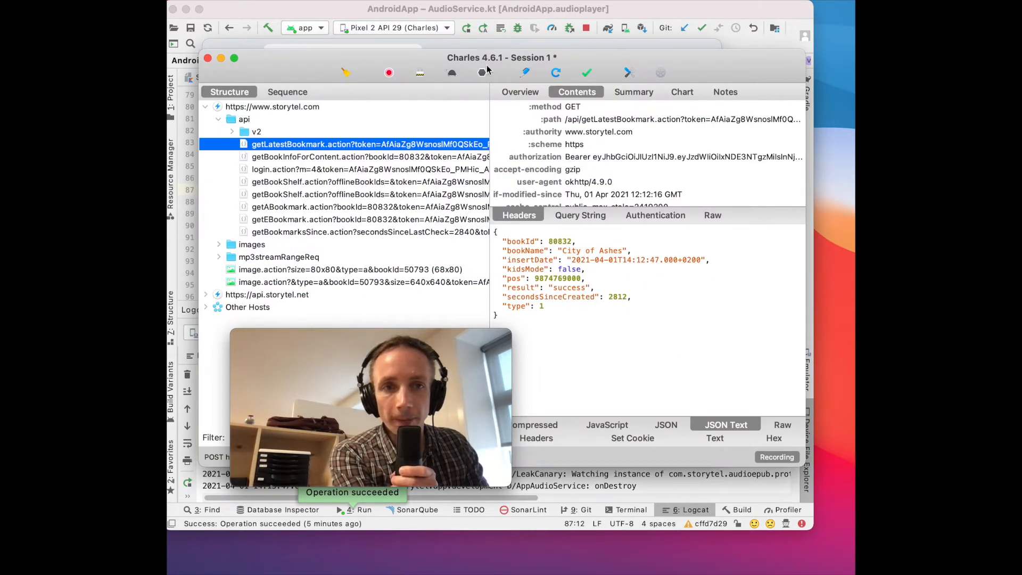
left_click_drag(434, 57, 444, 60)
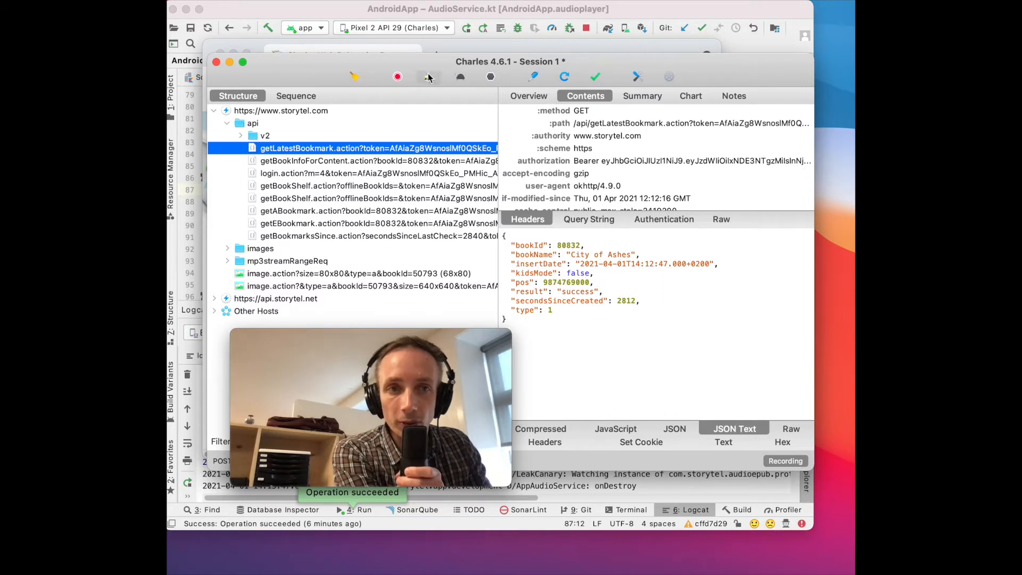
left_click_drag(423, 61, 426, 66)
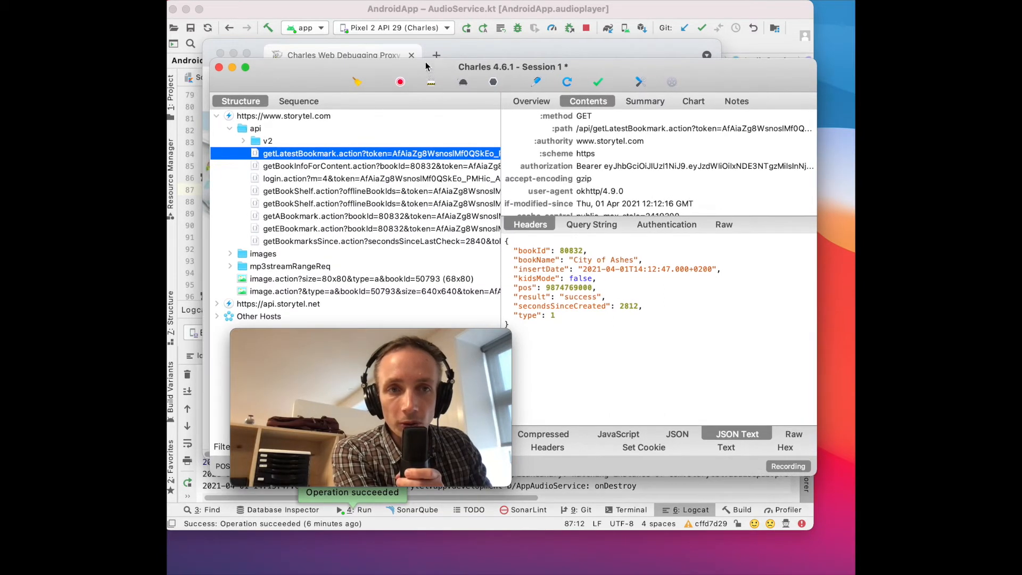
left_click(426, 0)
mouse_move(465, 1)
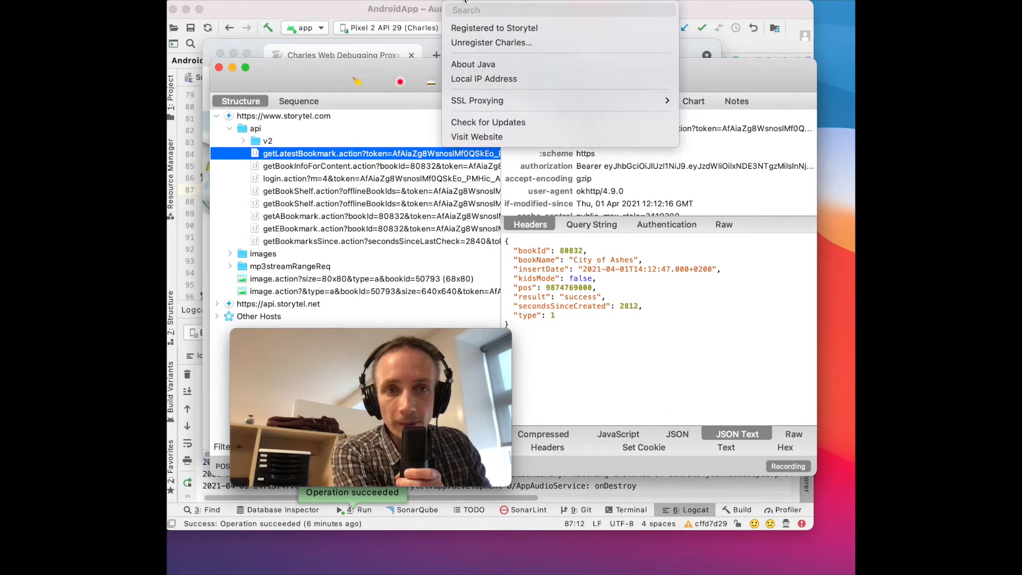
mouse_move(564, 99)
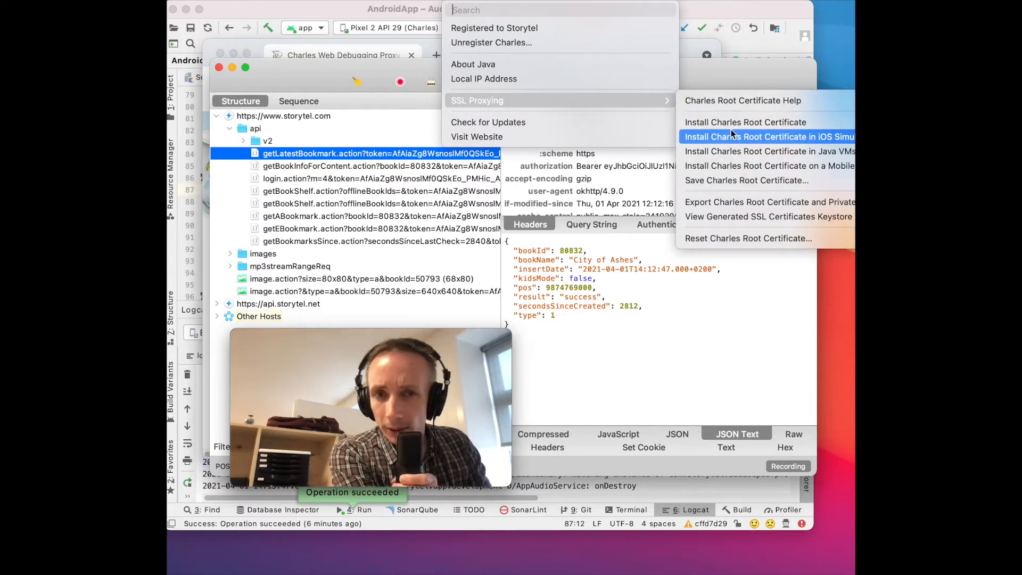
left_click(741, 181)
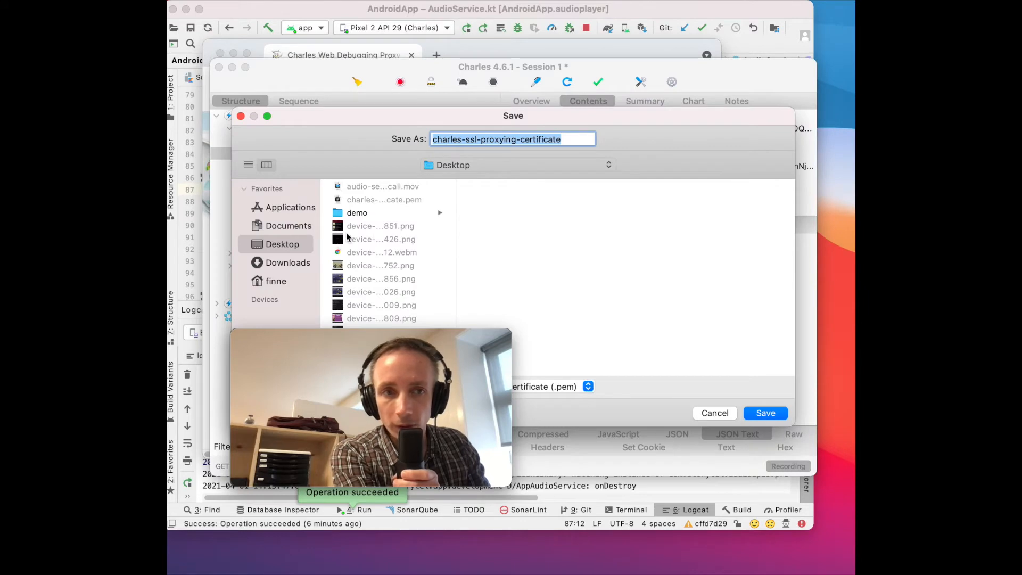
left_click(770, 417)
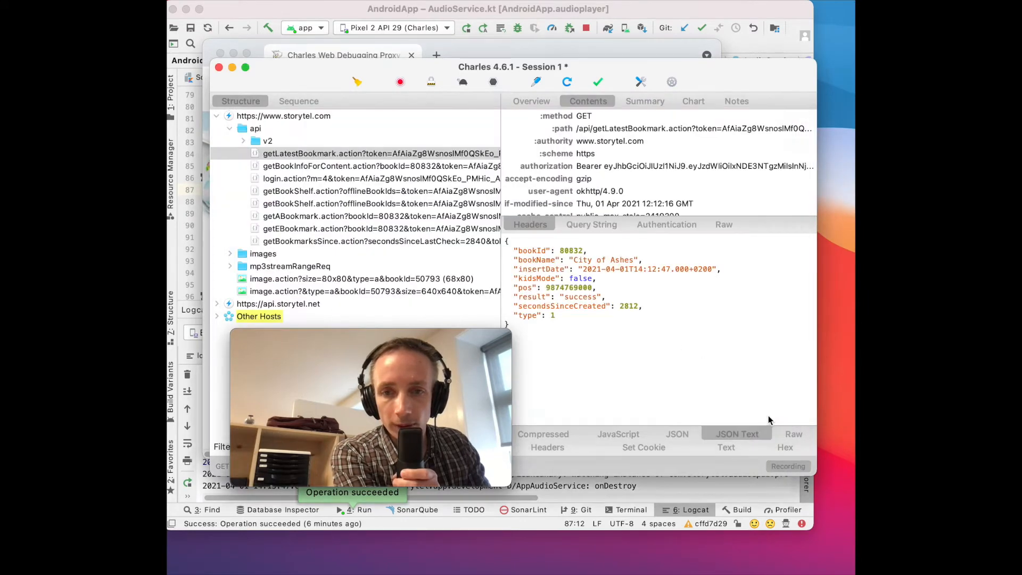
left_click(846, 366)
left_click(847, 367)
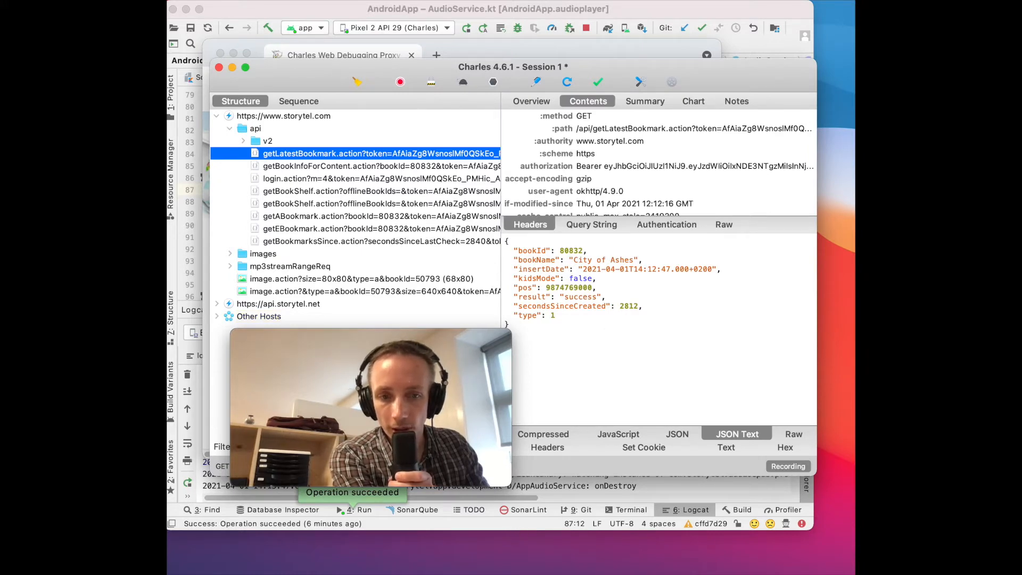
Step: Switch to Android Studio and browse the emulator's root folders in the Device File Explorer
key("super+Tab")
scroll(669, 218, "down", 2)
scroll(670, 218, "down", 5)
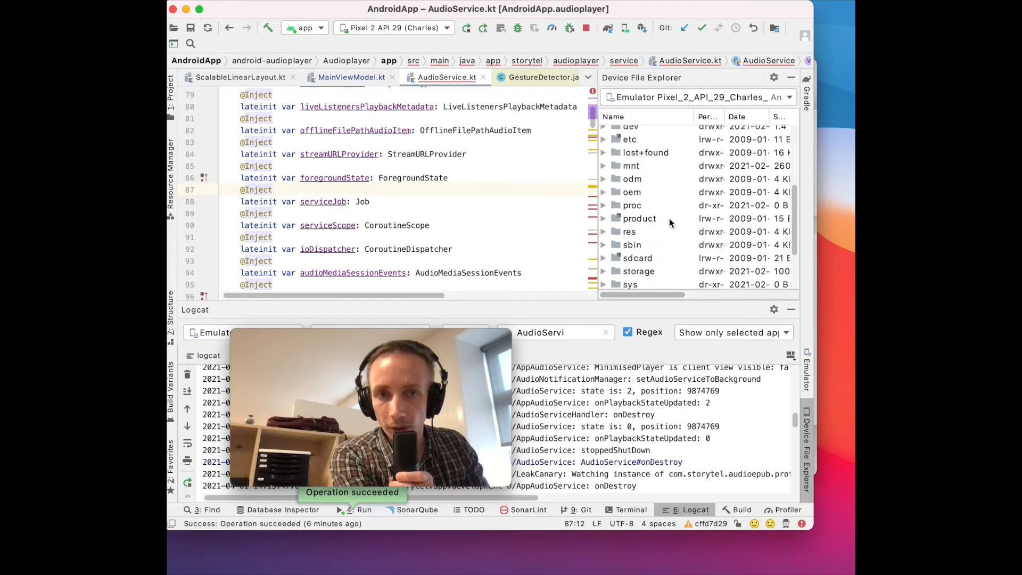
scroll(670, 218, "up", 4)
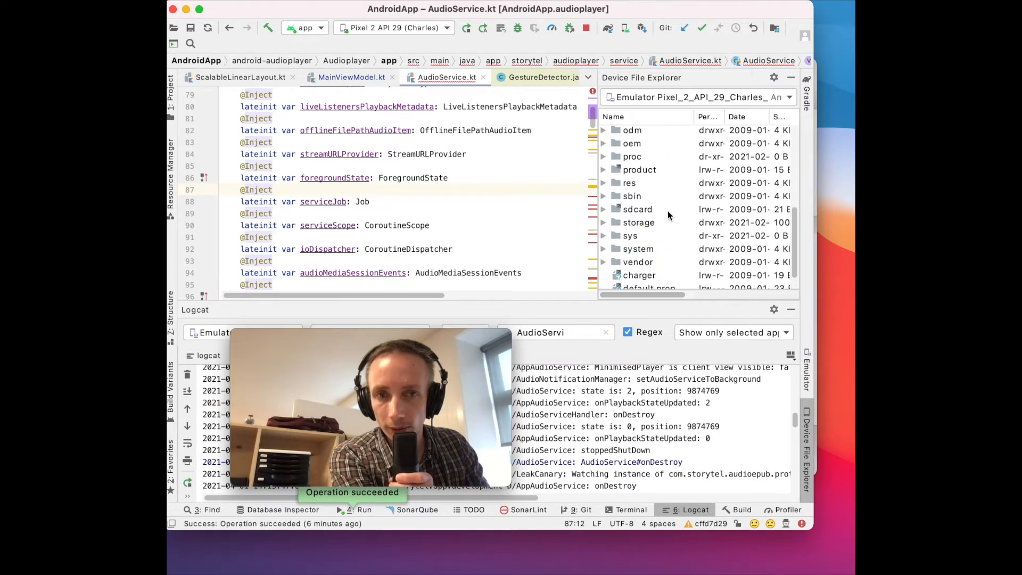
scroll(669, 215, "up", 3)
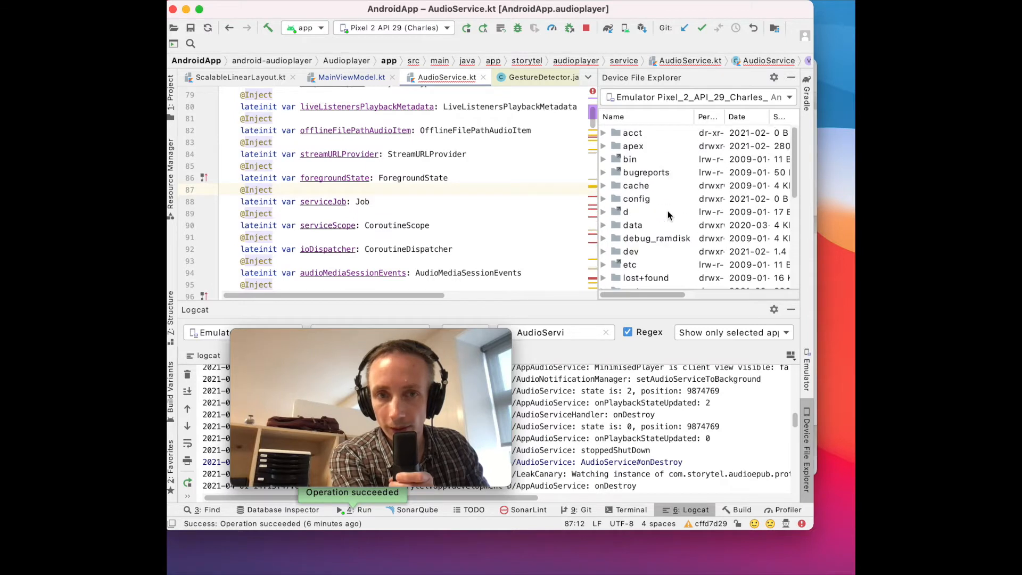
scroll(653, 216, "down", 3)
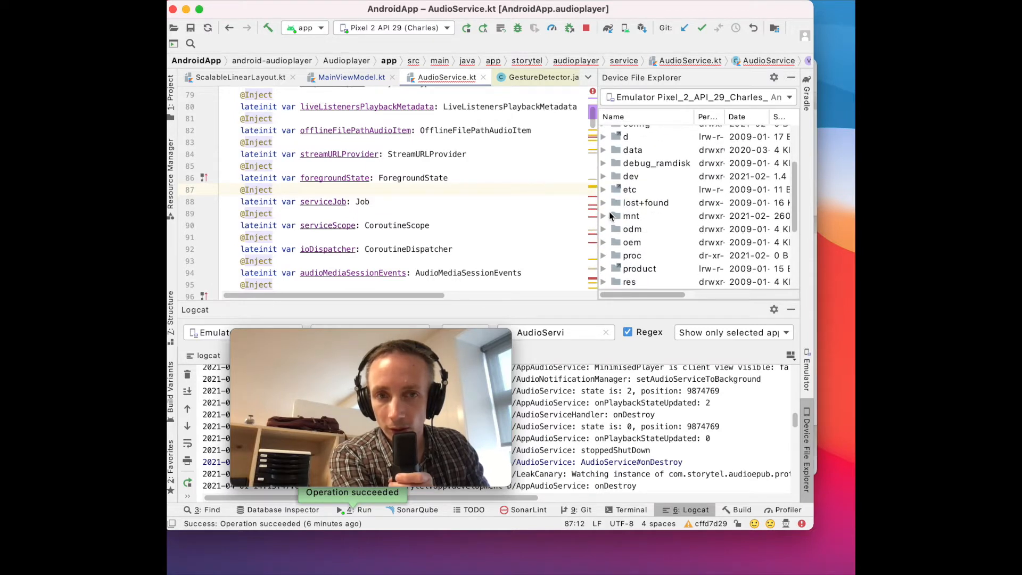
left_click(606, 215)
scroll(615, 219, "down", 2)
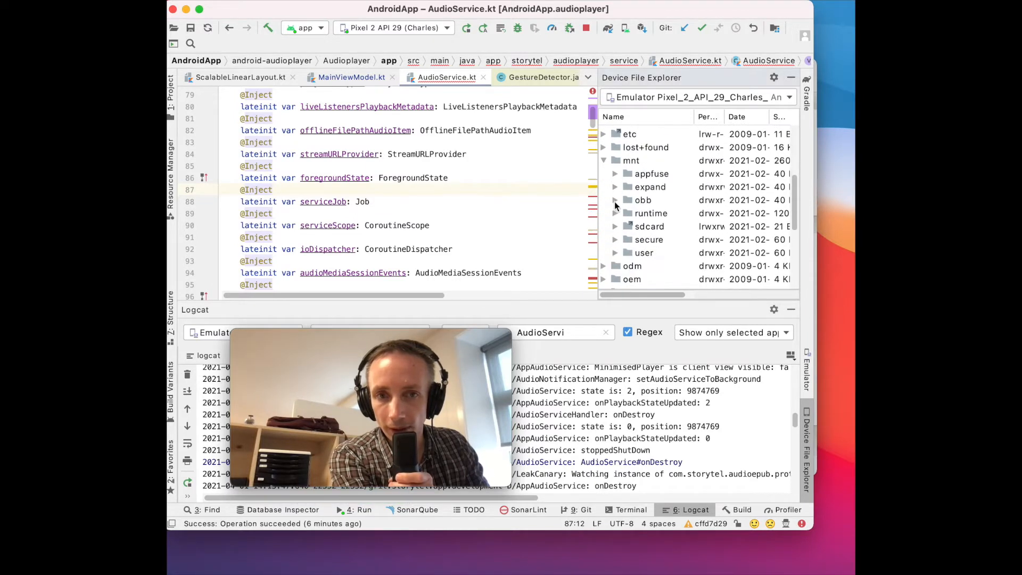
left_click(604, 160)
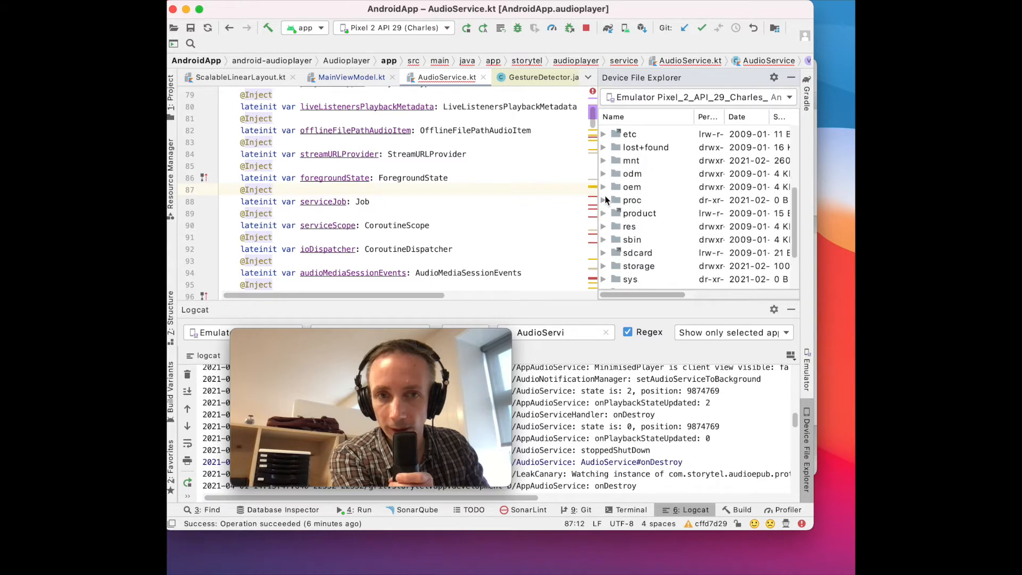
Step: Expand the emulator's sdcard folder and the Download folder inside it
scroll(606, 245, "down", 2)
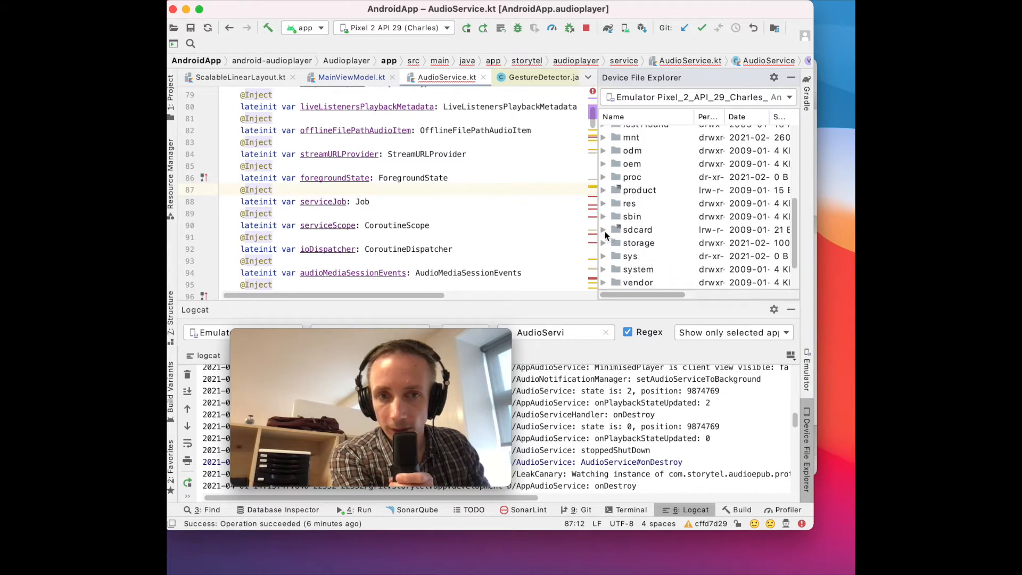
left_click(606, 234)
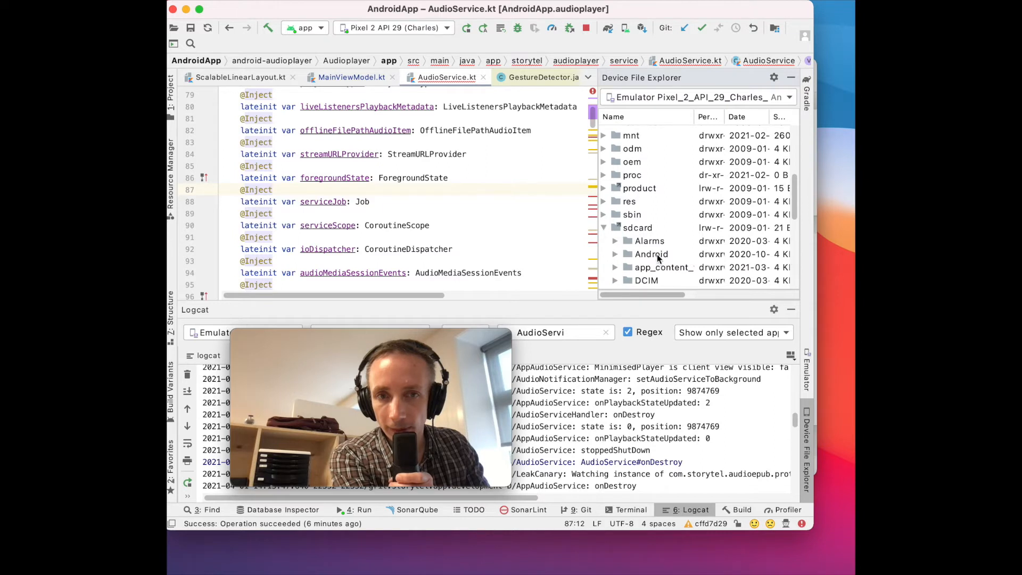
scroll(659, 258, "down", 3)
left_click(658, 258)
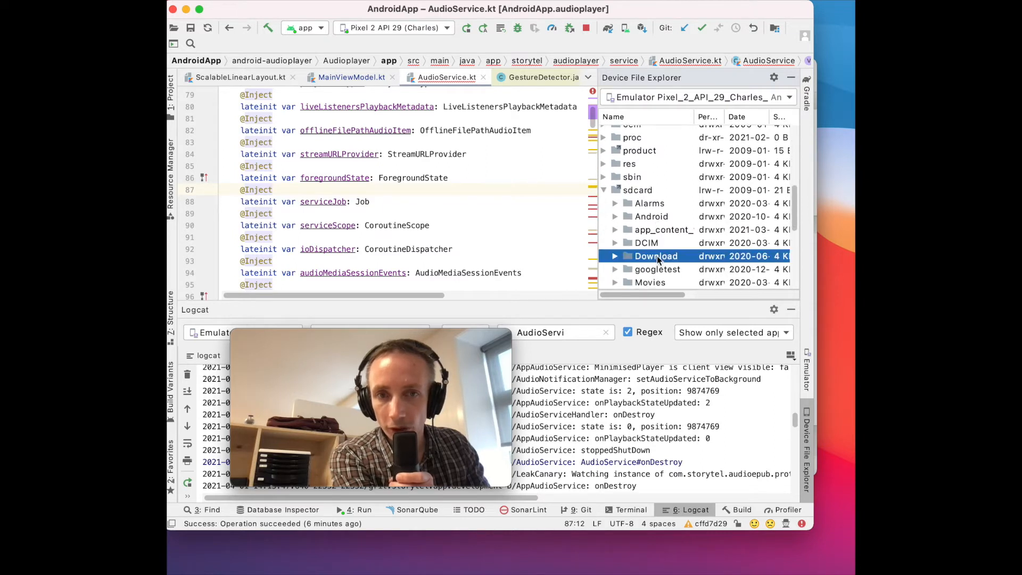
left_click(616, 256)
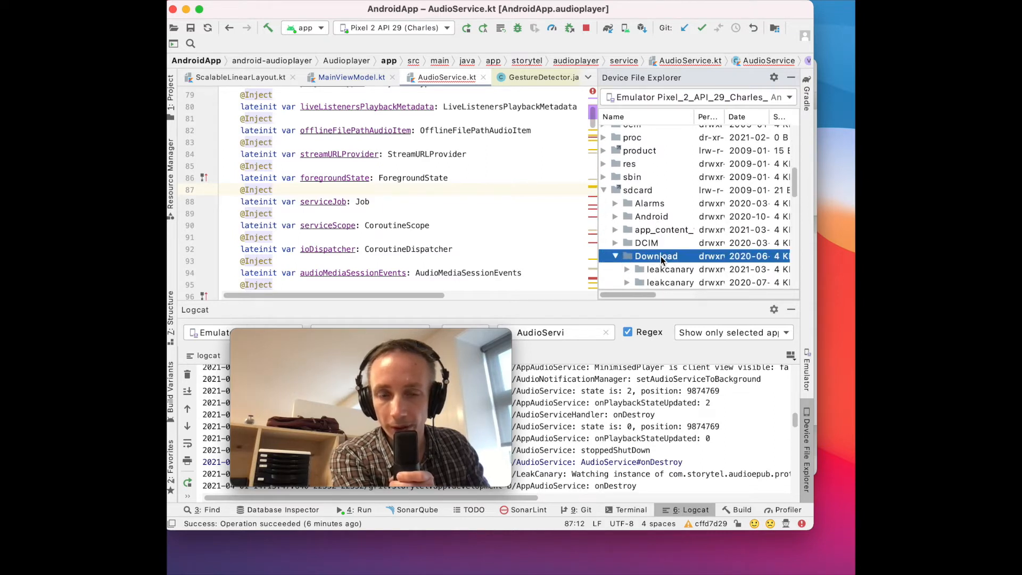
Step: Upload charles-ssl-proxying-certificate.pem from the Desktop into the emulator's Download folder
scroll(661, 257, "down", 1)
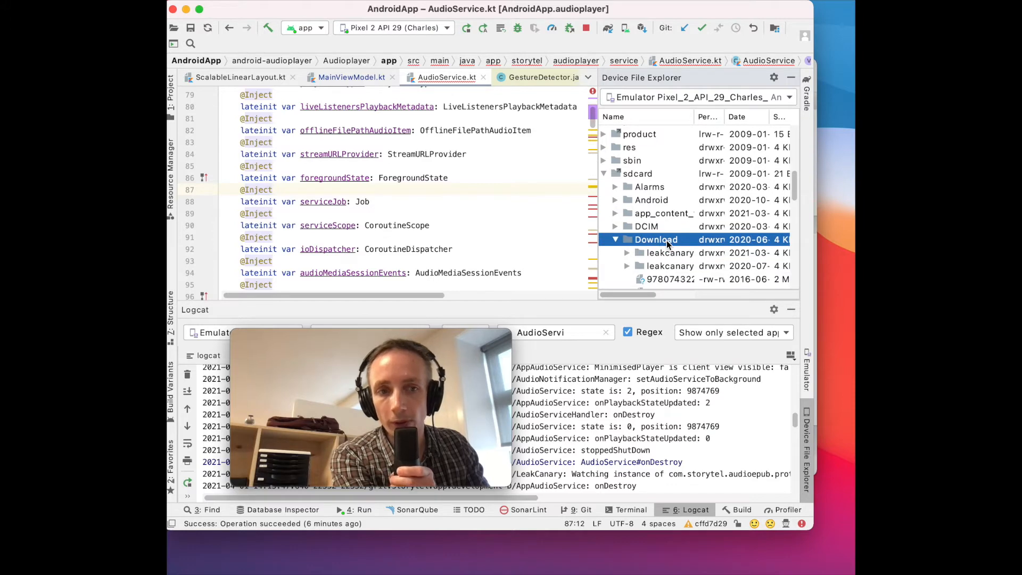
right_click(667, 243)
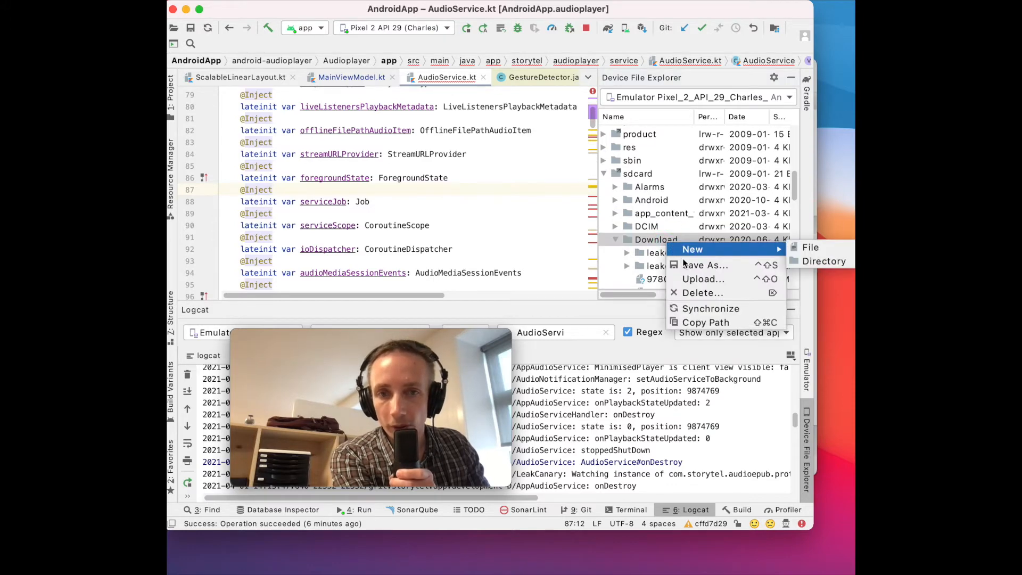
left_click(701, 278)
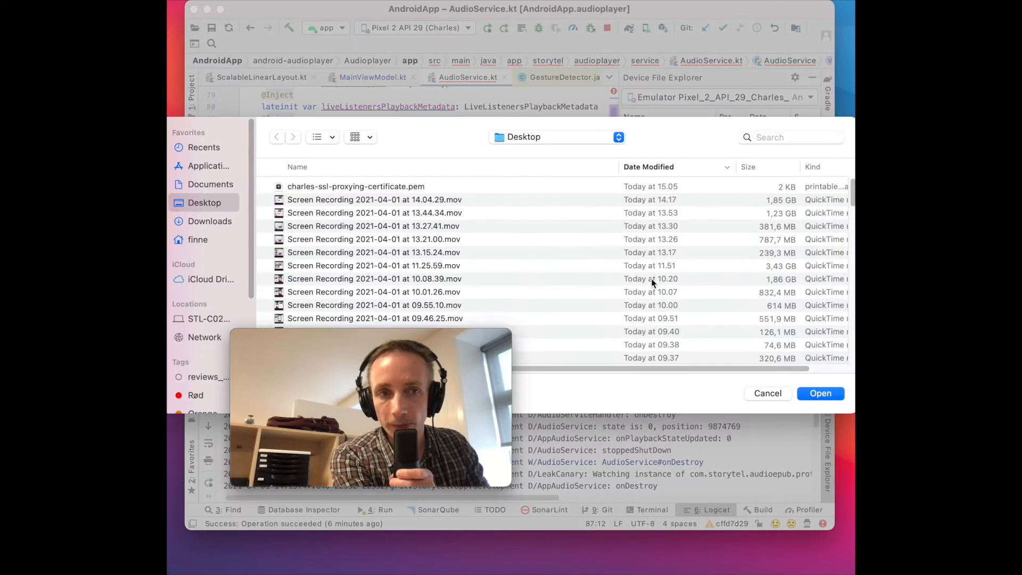
left_click(420, 188)
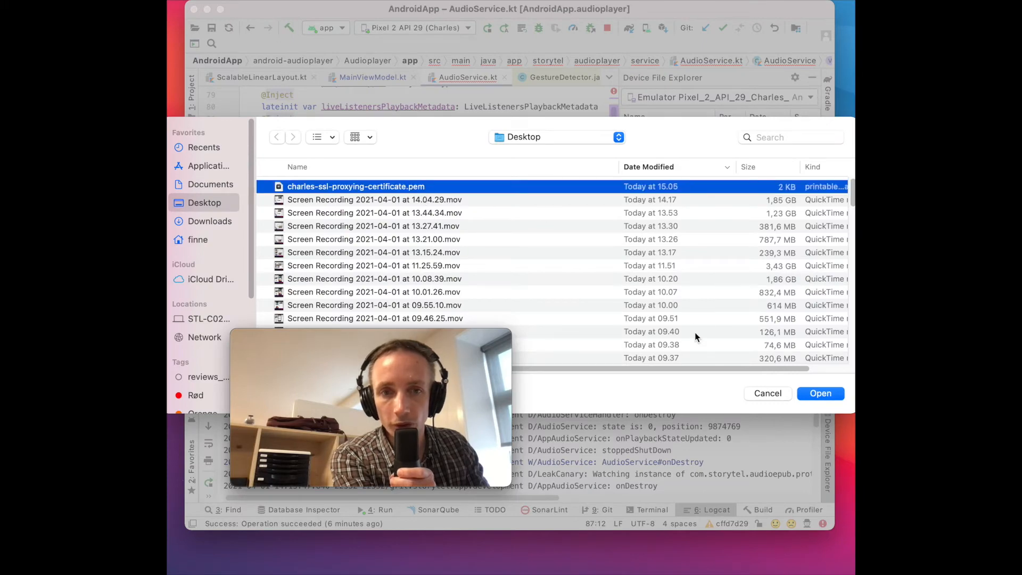
left_click(821, 394)
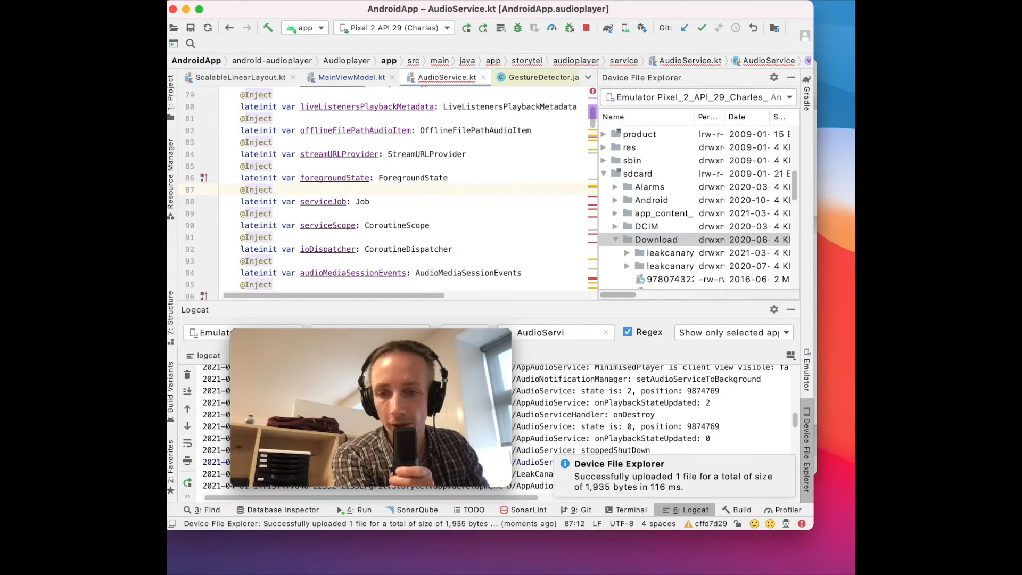
Step: Switch to the Android emulator and open the device's Settings from the fully expanded quick settings
key("super+Tab")
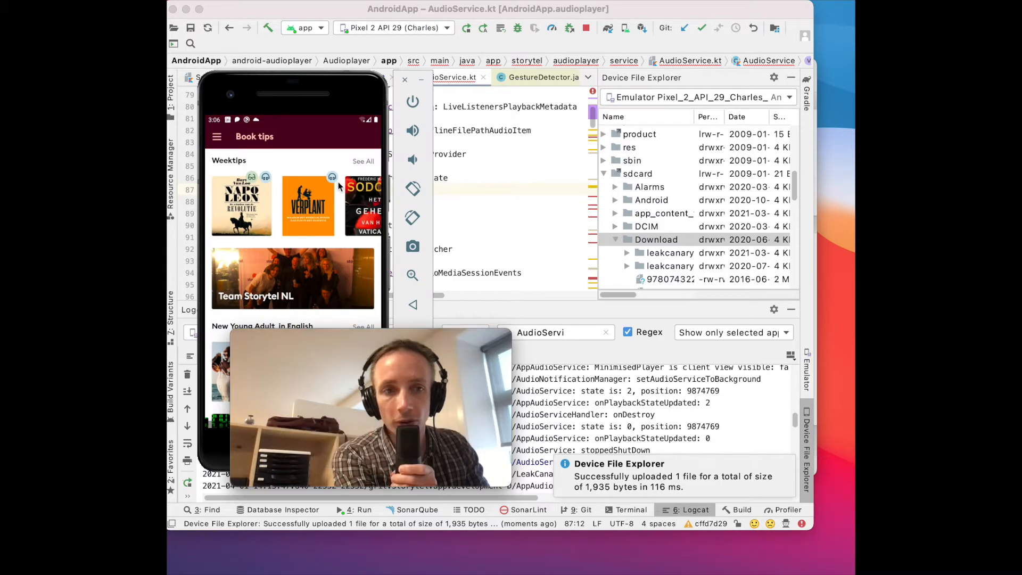
left_click_drag(334, 117, 326, 360)
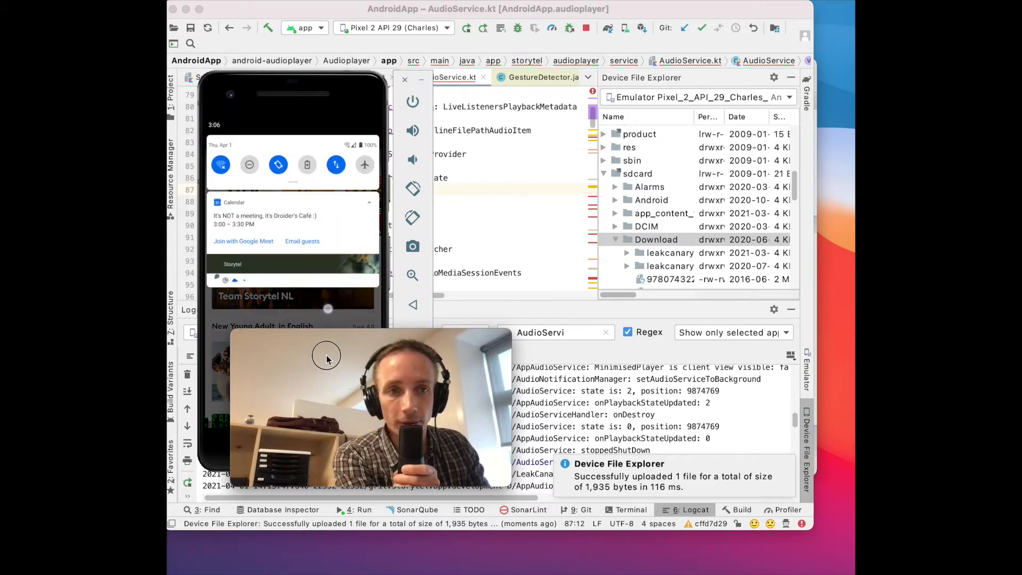
left_click_drag(338, 187, 344, 325)
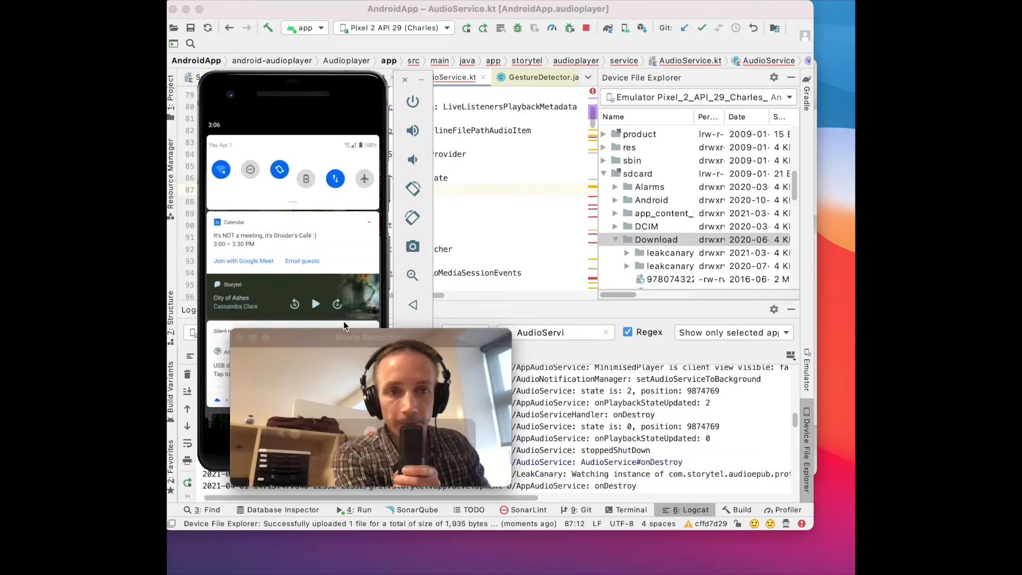
left_click_drag(343, 188, 580, 338)
left_click(369, 371)
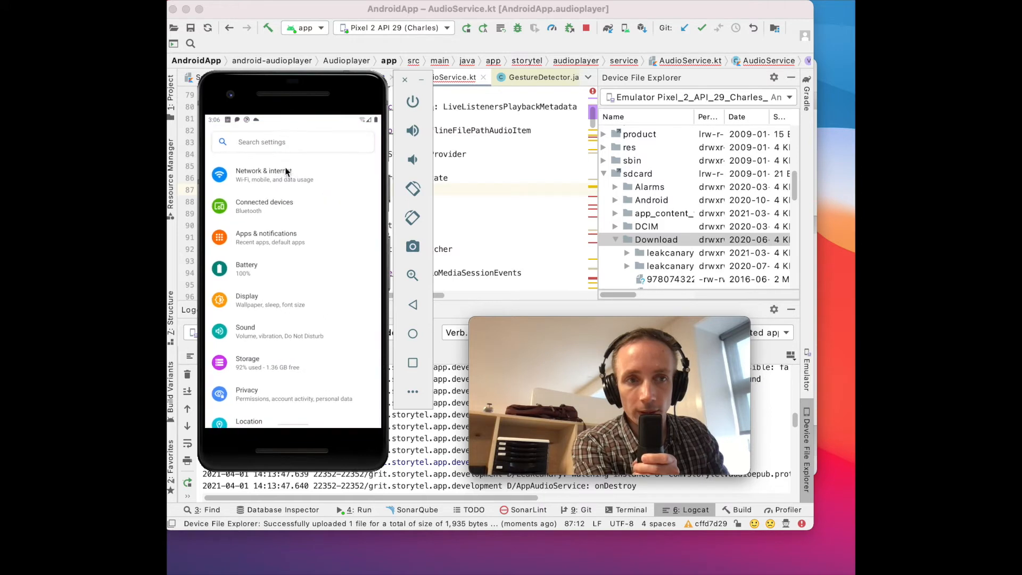
Step: Search the device settings for "certif" and open Install certificates under Wi-Fi preferences
left_click(282, 145)
type("cer")
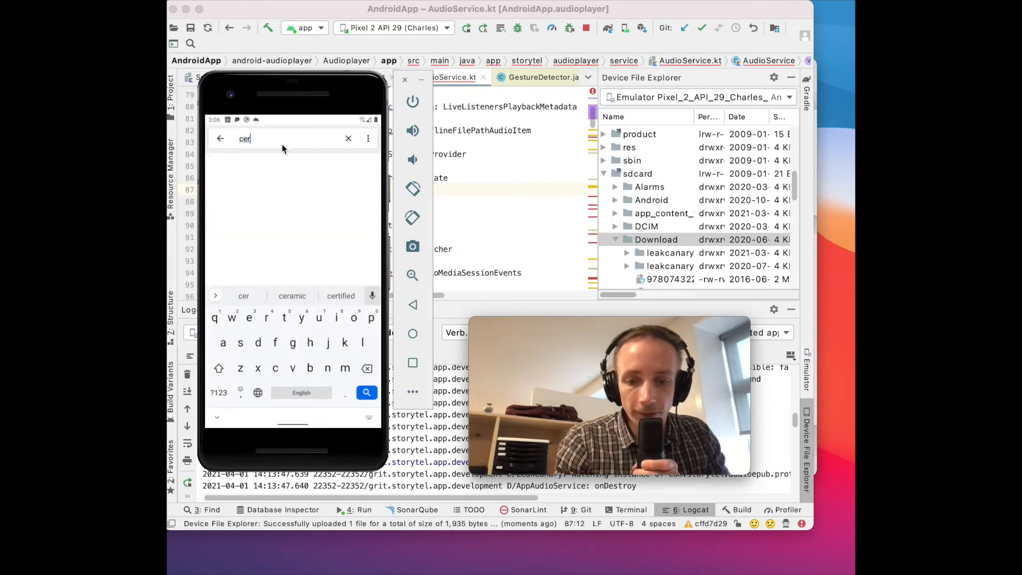
type("tif")
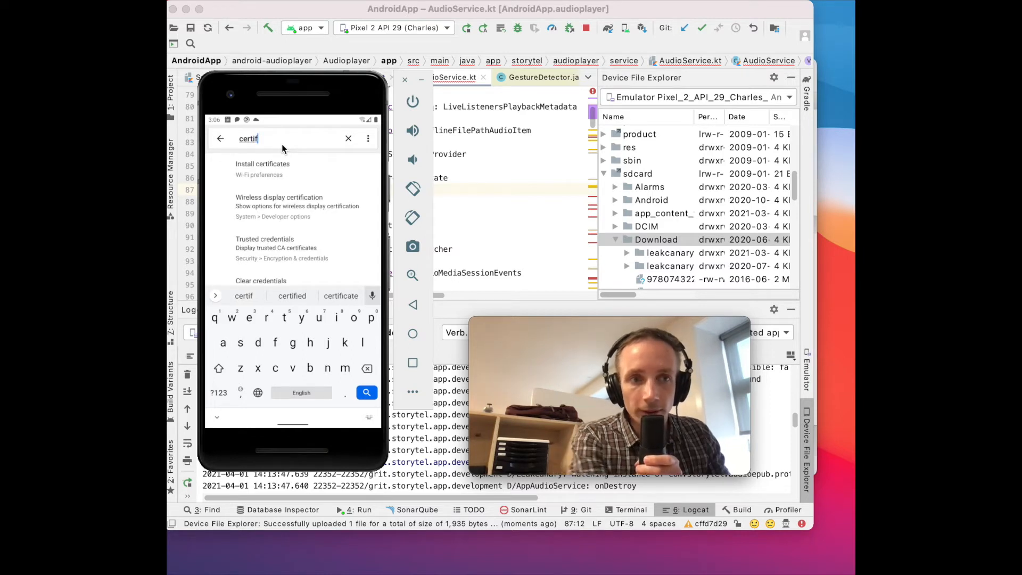
left_click(271, 170)
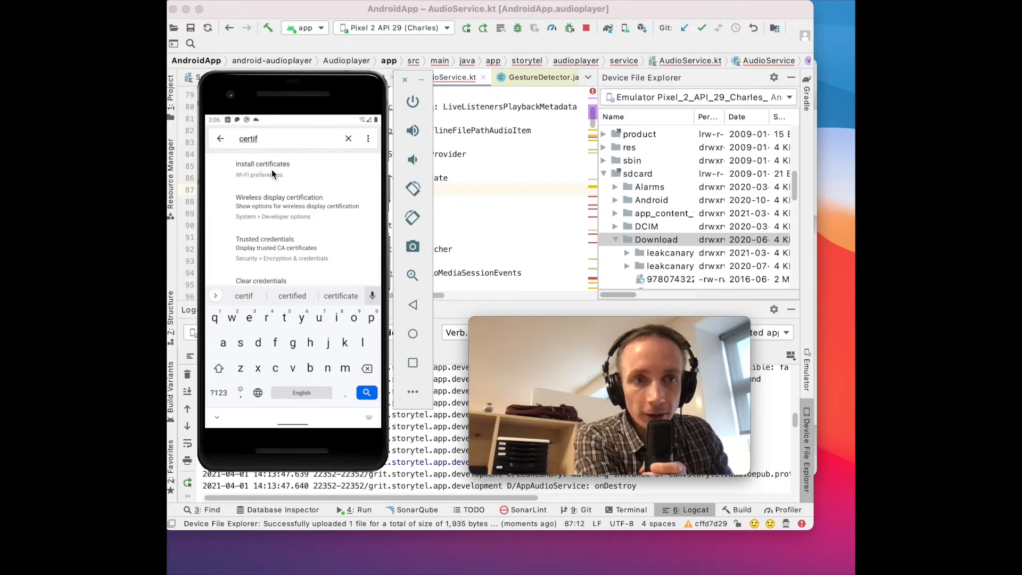
left_click(278, 234)
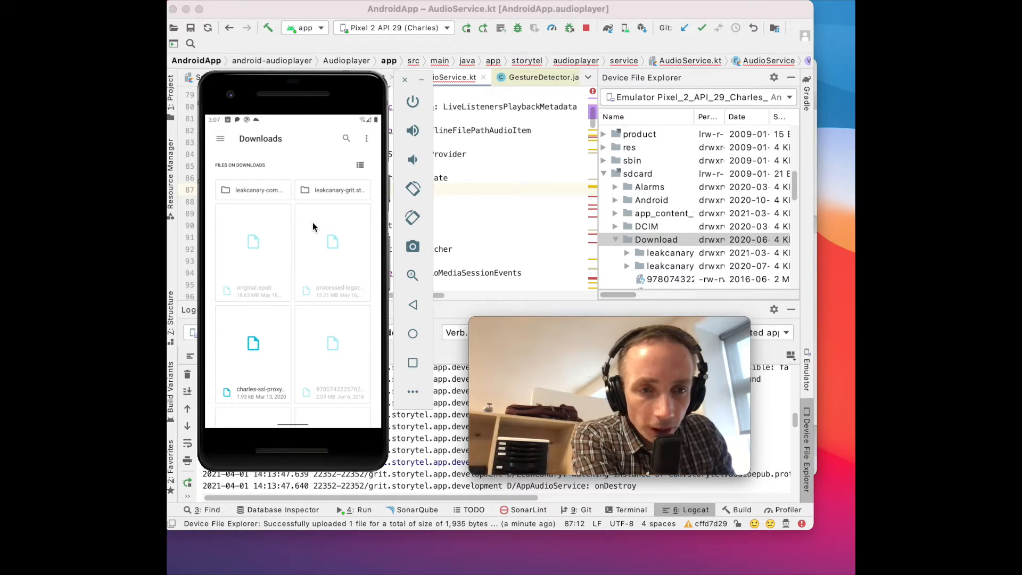
Step: Pick the charles-ssl-proxying certificate in Downloads and install it under the name "charles2" for VPN and apps
scroll(323, 242, "down", 1)
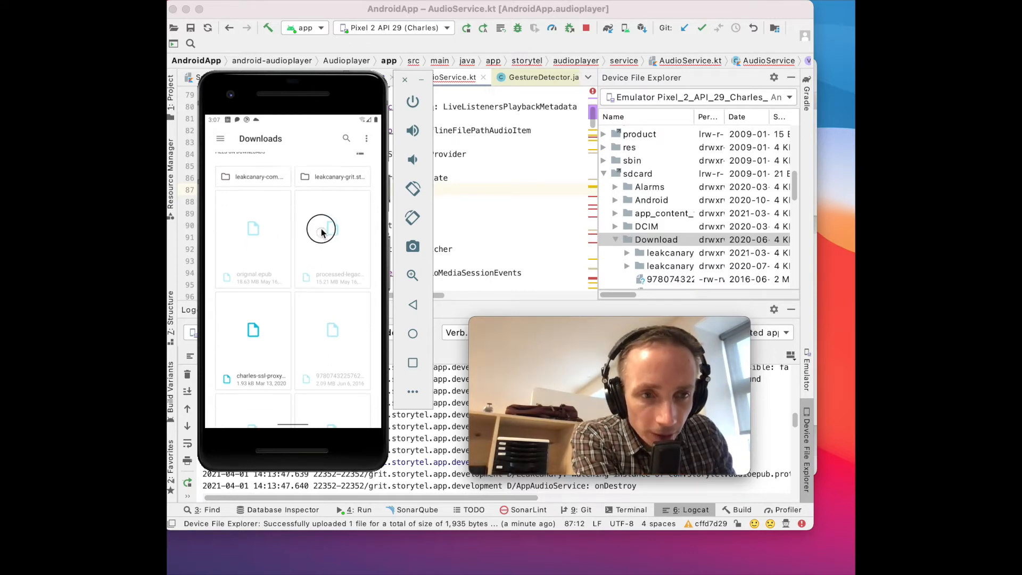
left_click(245, 337)
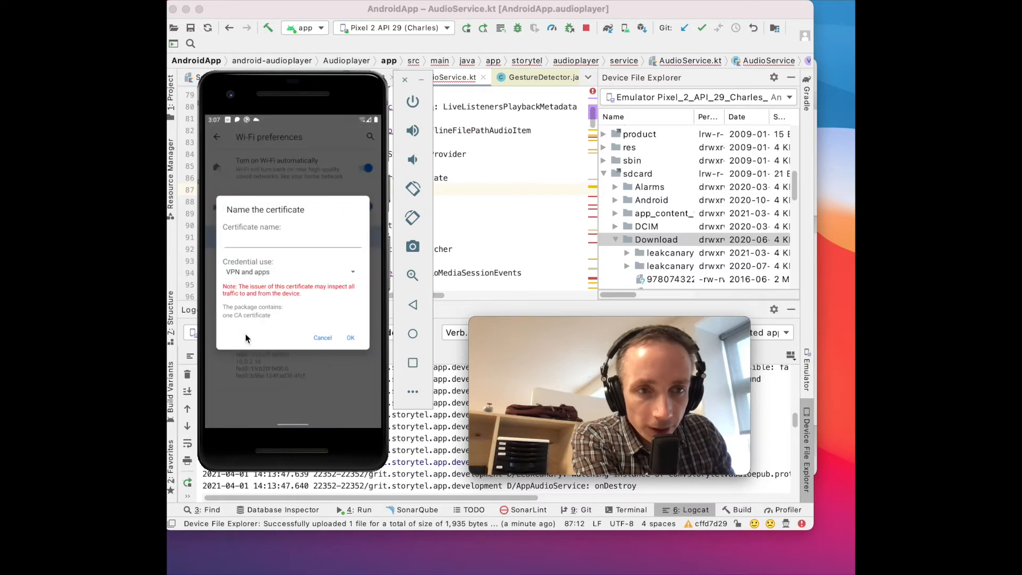
left_click(268, 243)
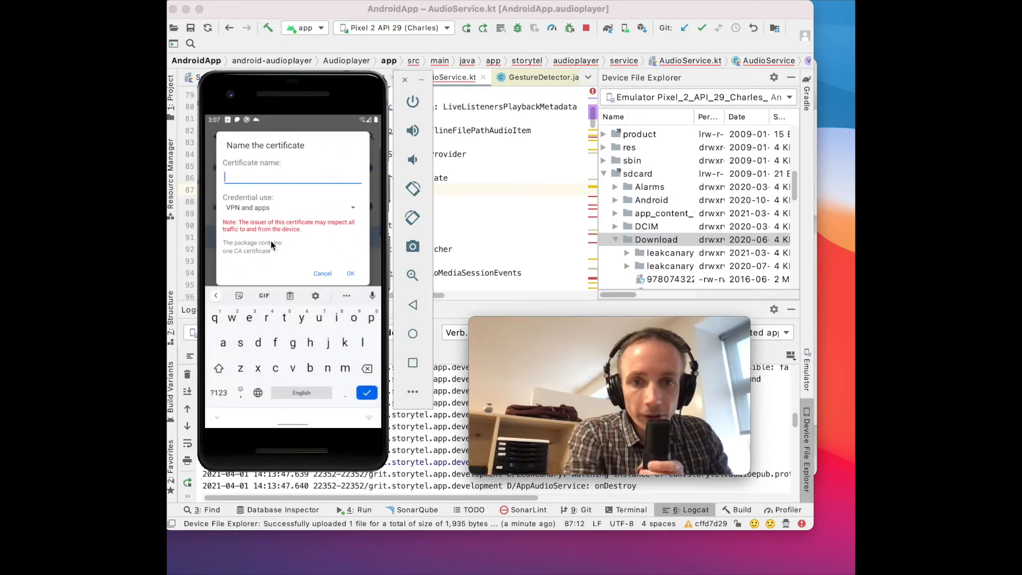
type("c")
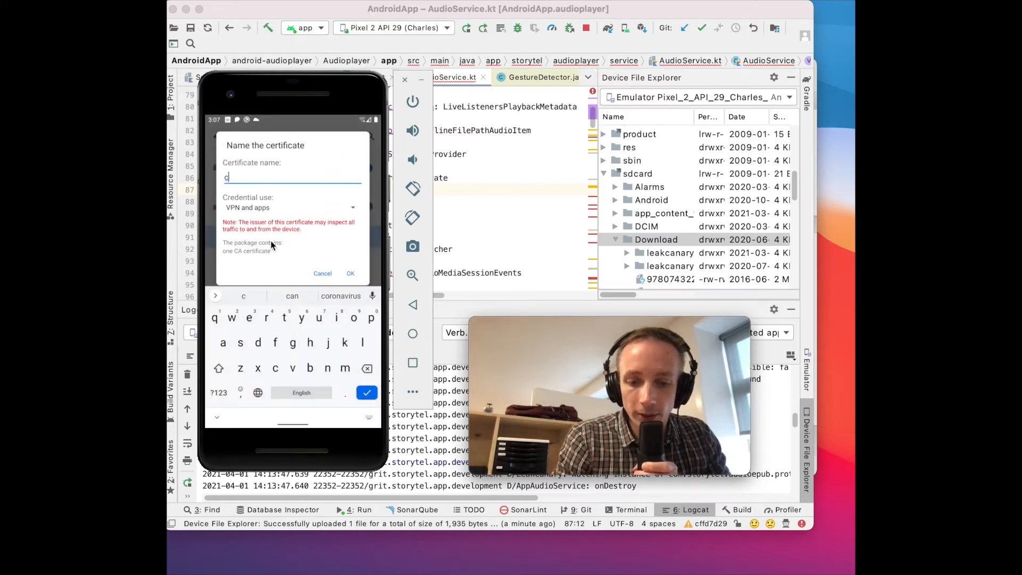
type("harles2")
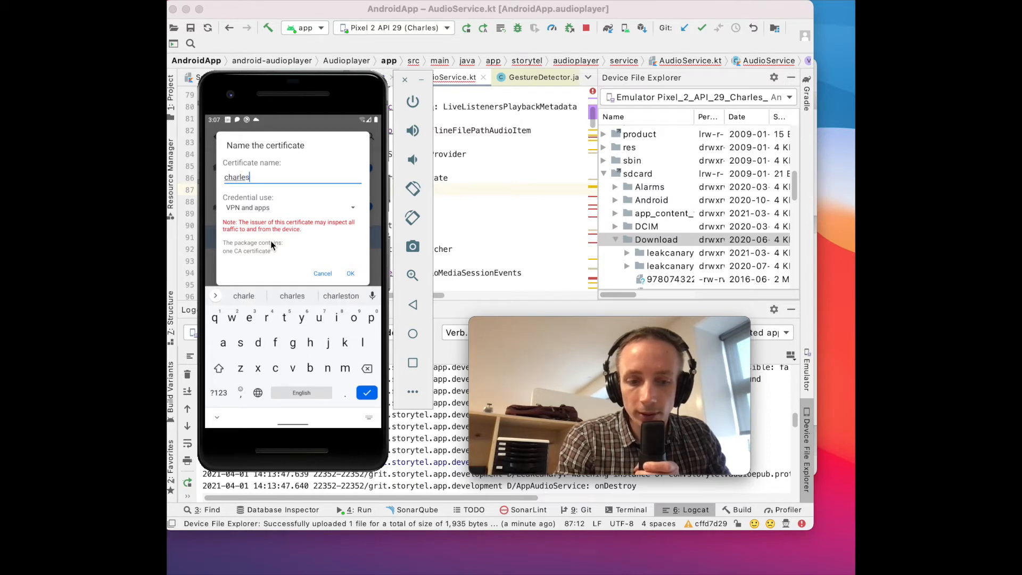
left_click(351, 273)
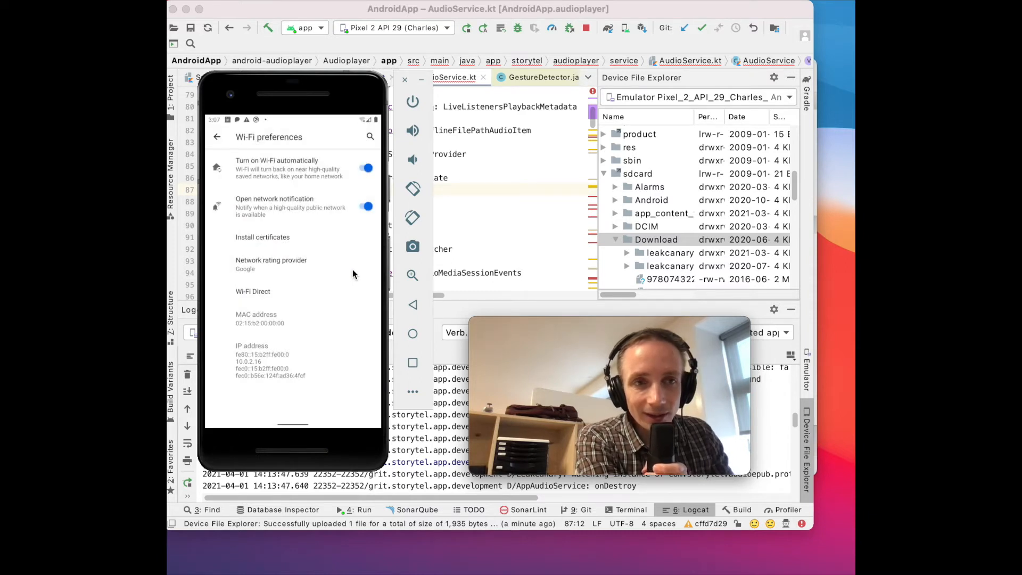
left_click_drag(321, 120, 302, 174)
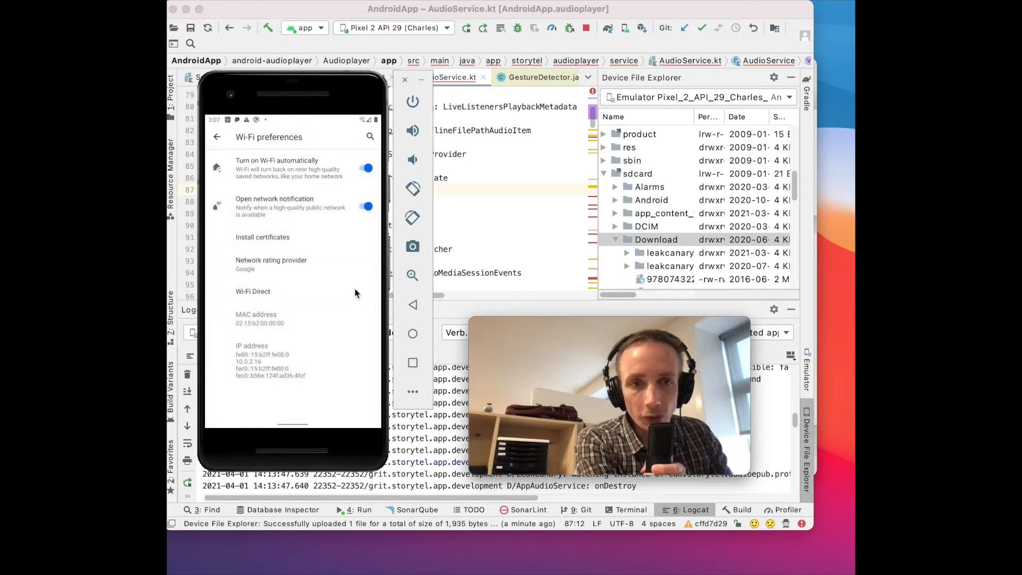
Step: Open the emulator's extended controls and check the manual proxy configuration in its proxy settings
left_click(413, 393)
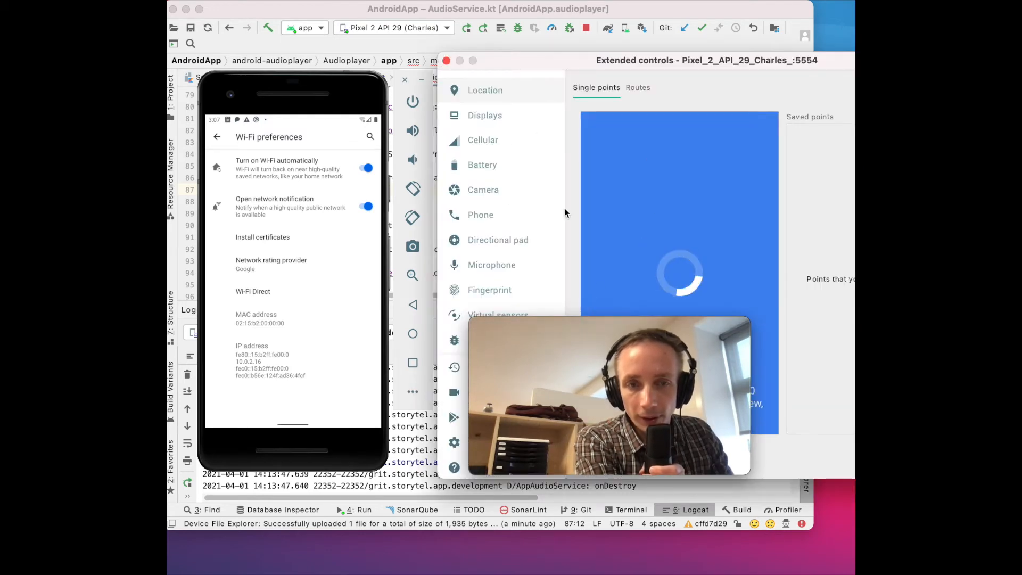
left_click_drag(573, 336, 291, 37)
left_click(468, 441)
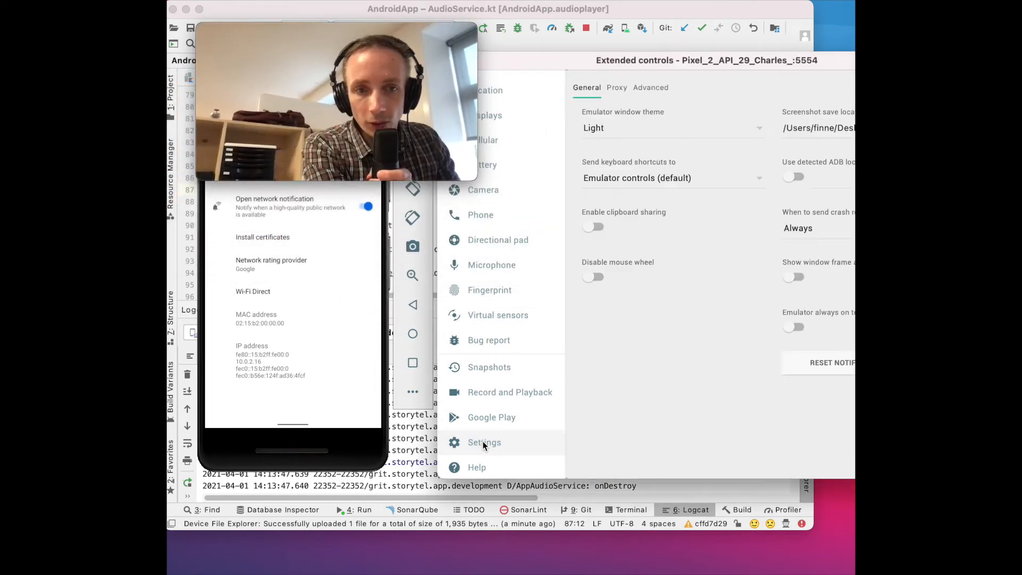
left_click(618, 88)
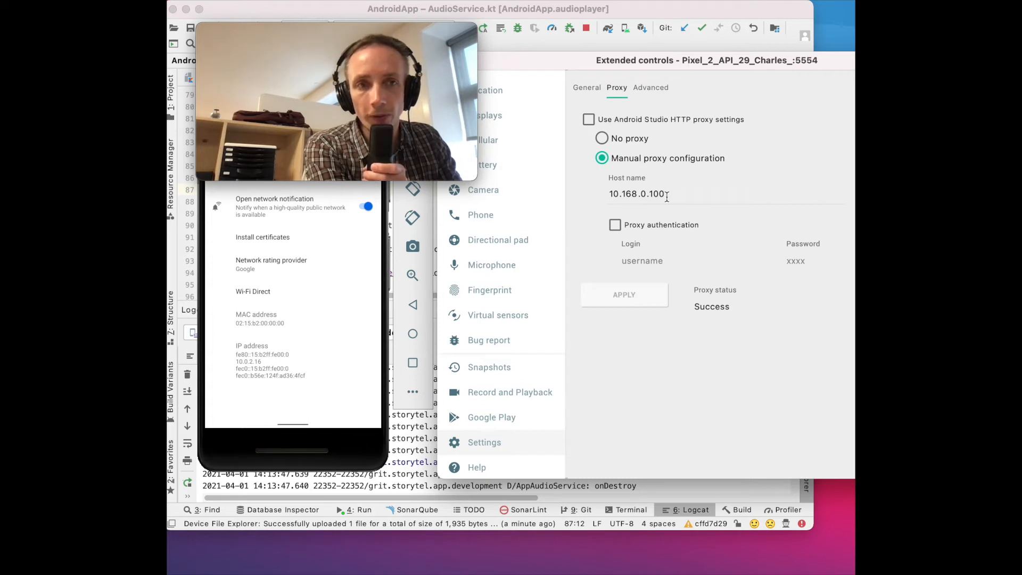
mouse_move(474, 110)
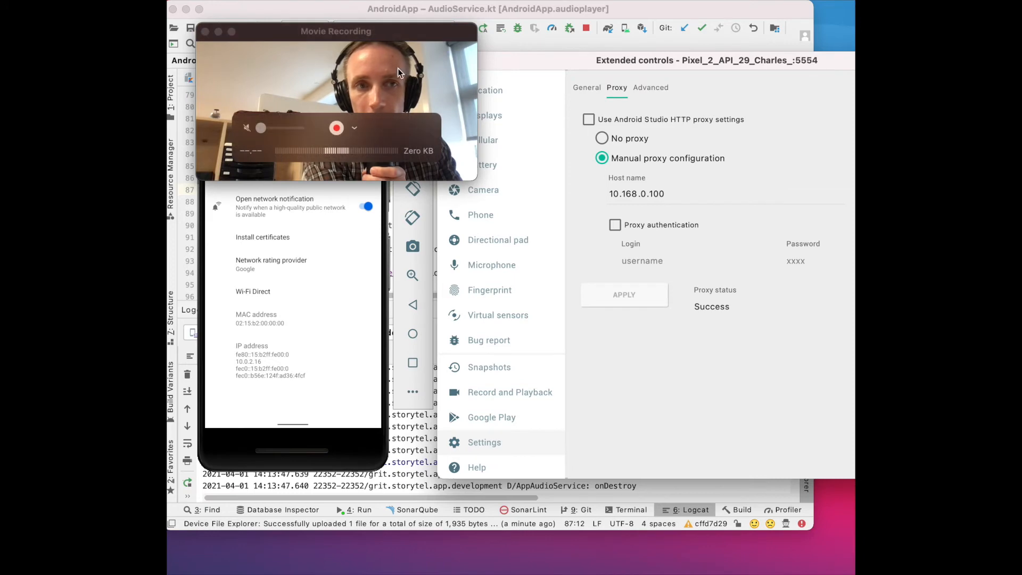
mouse_move(389, 41)
left_mouse_down()
mouse_move(392, 56)
mouse_move(379, 35)
left_mouse_up()
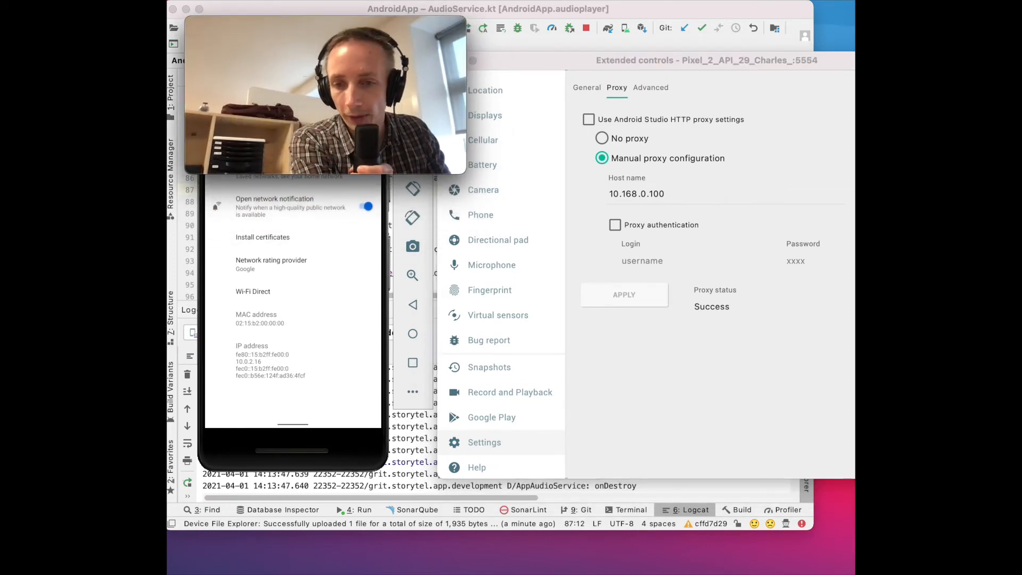
key("super+Tab")
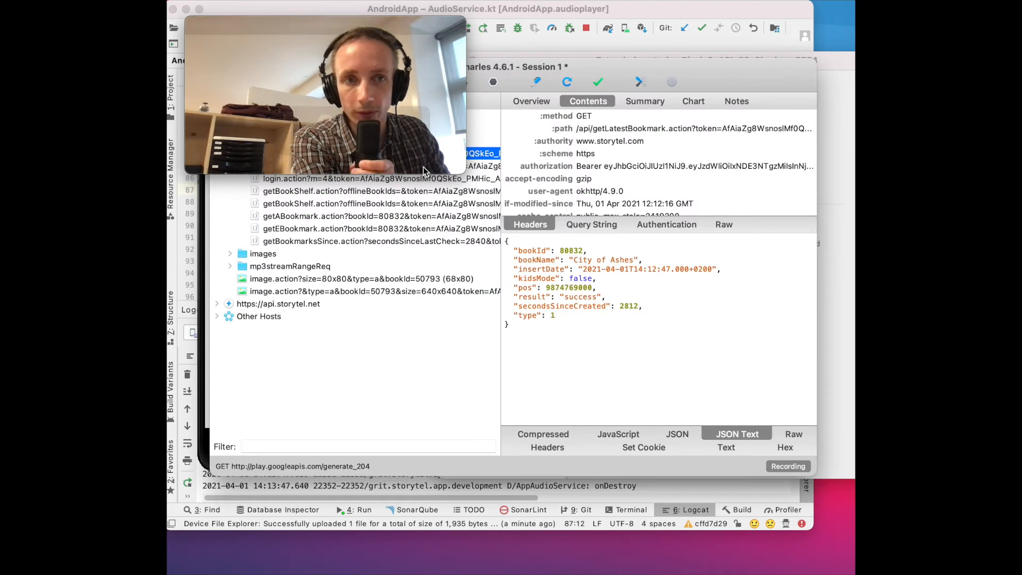
left_click(354, 31)
left_click_drag(351, 249, 384, 358)
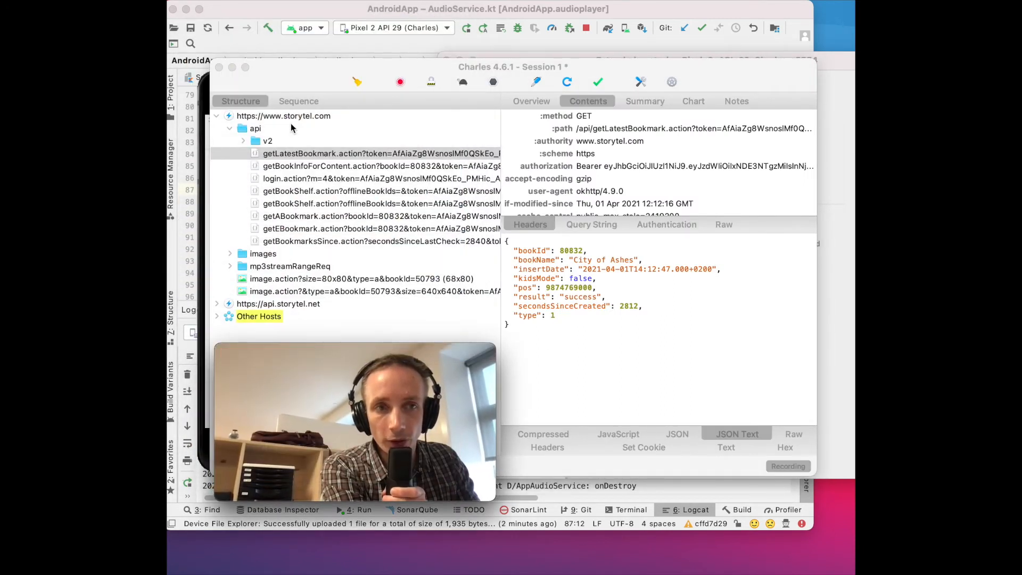
left_click(316, 118)
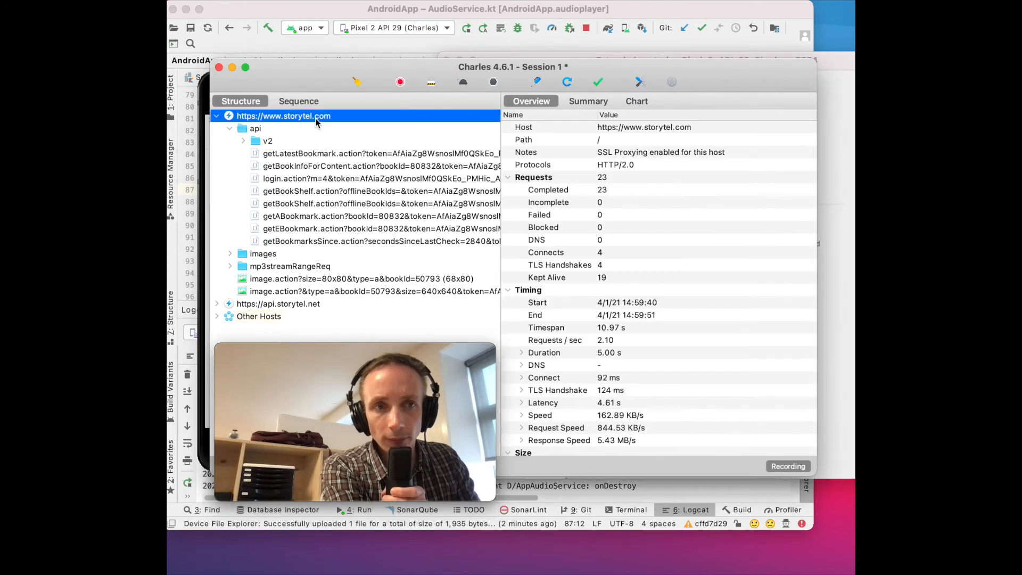
left_click(400, 83)
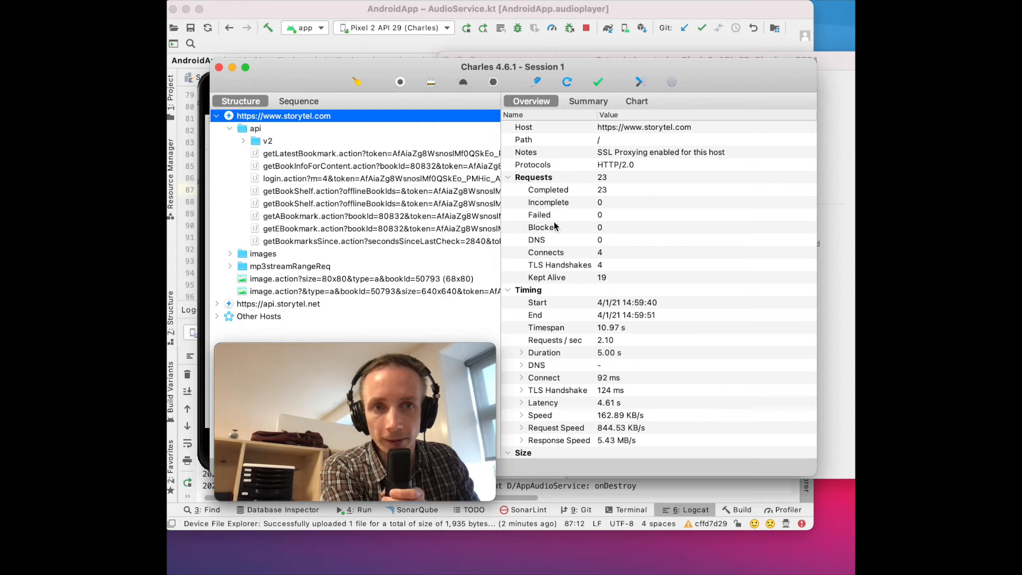
left_click(401, 83)
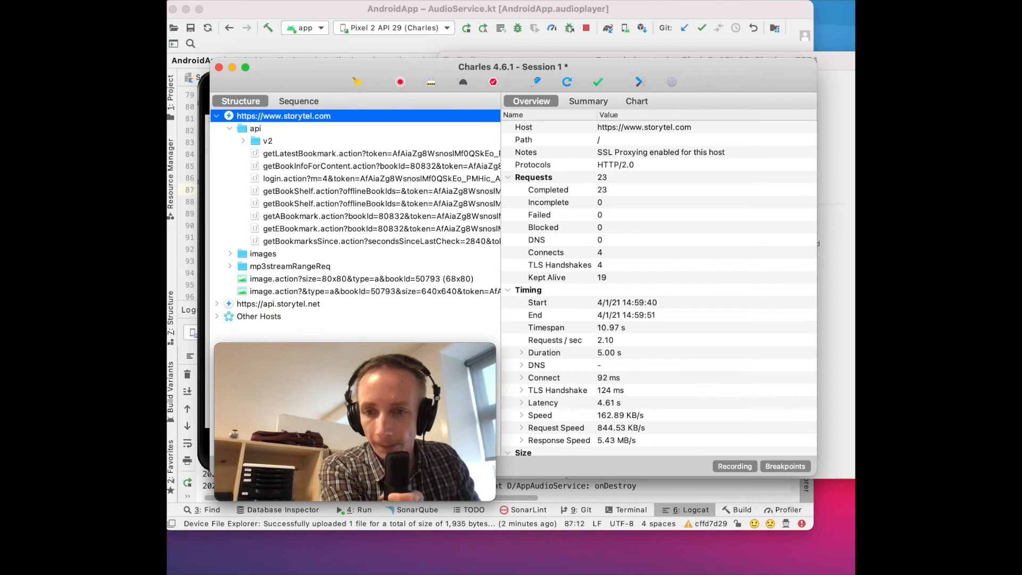
Step: Switch to the Android emulator and back out of the settings to the device's home screen
key("super+Tab")
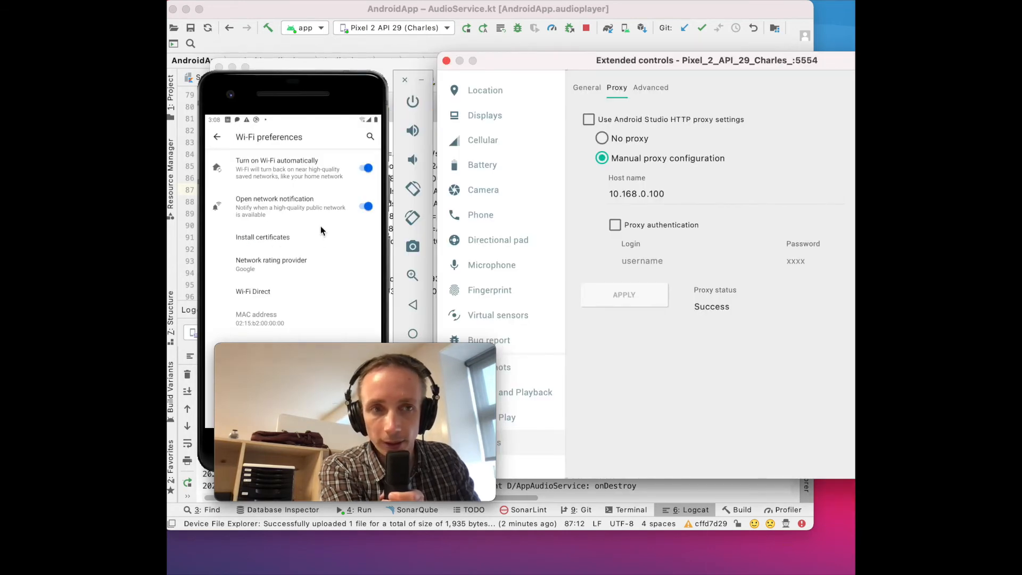
left_click(219, 141)
left_click(218, 140)
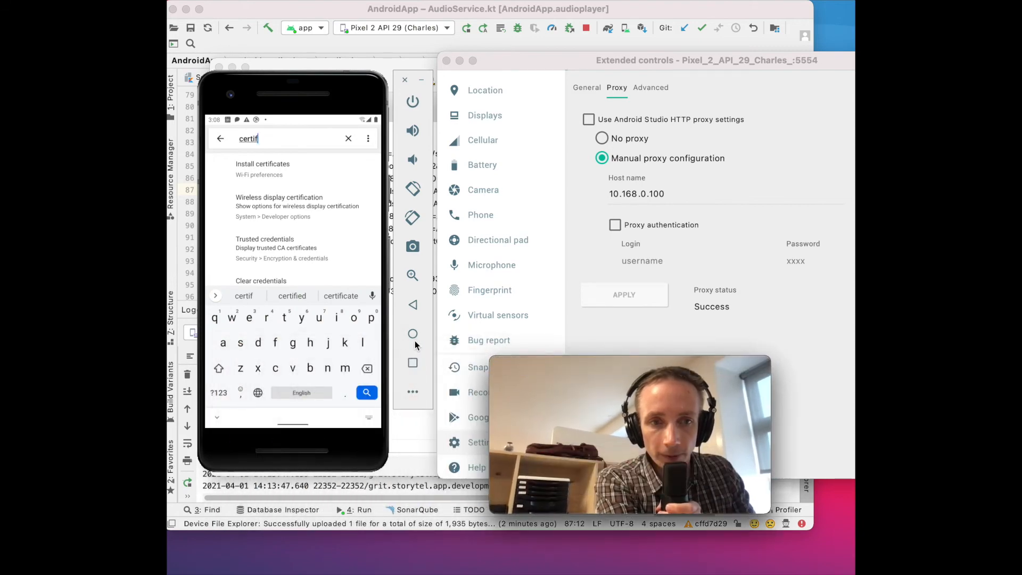
left_click(413, 304)
left_click(412, 305)
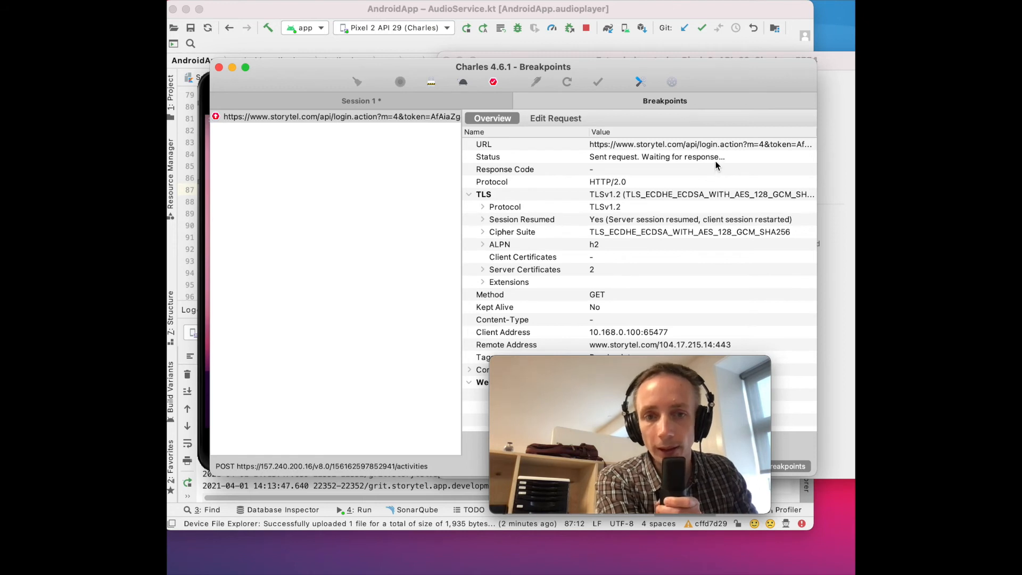
Step: Inspect the overview and editable parameters of the login.action request held at the Charles breakpoint, and execute it
left_click(716, 146)
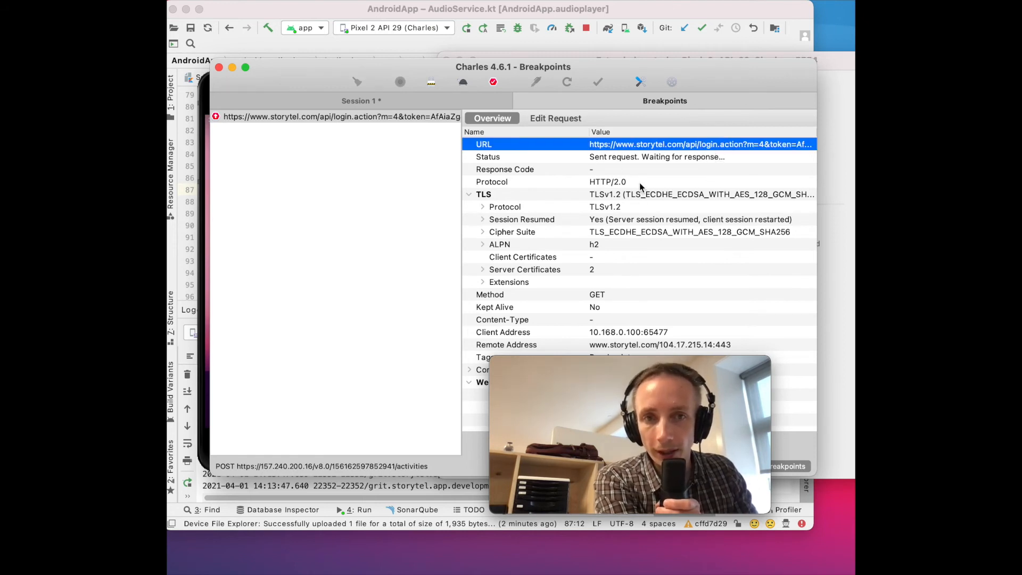
scroll(579, 215, "down", 2)
scroll(583, 178, "up", 2)
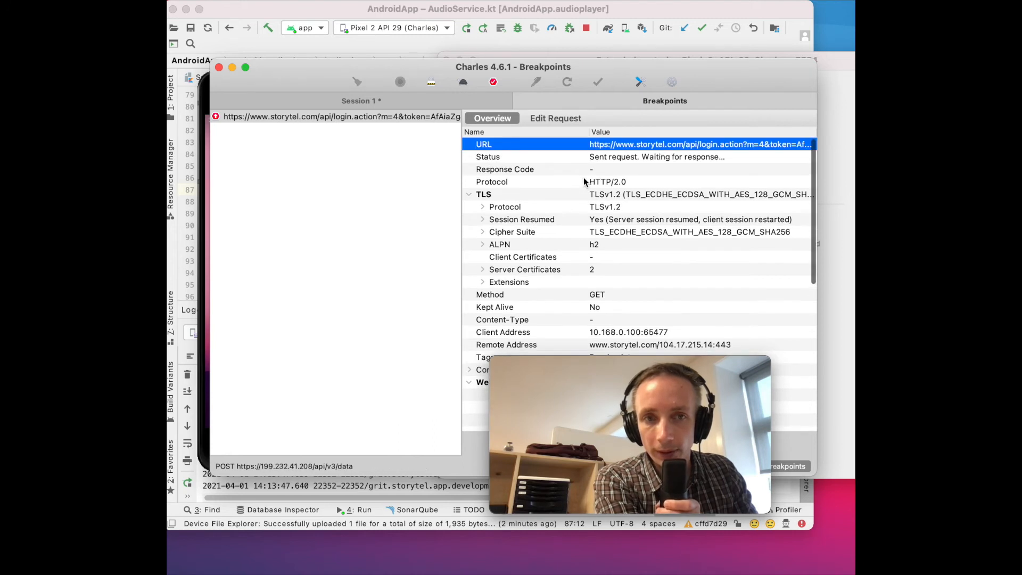
left_click(566, 119)
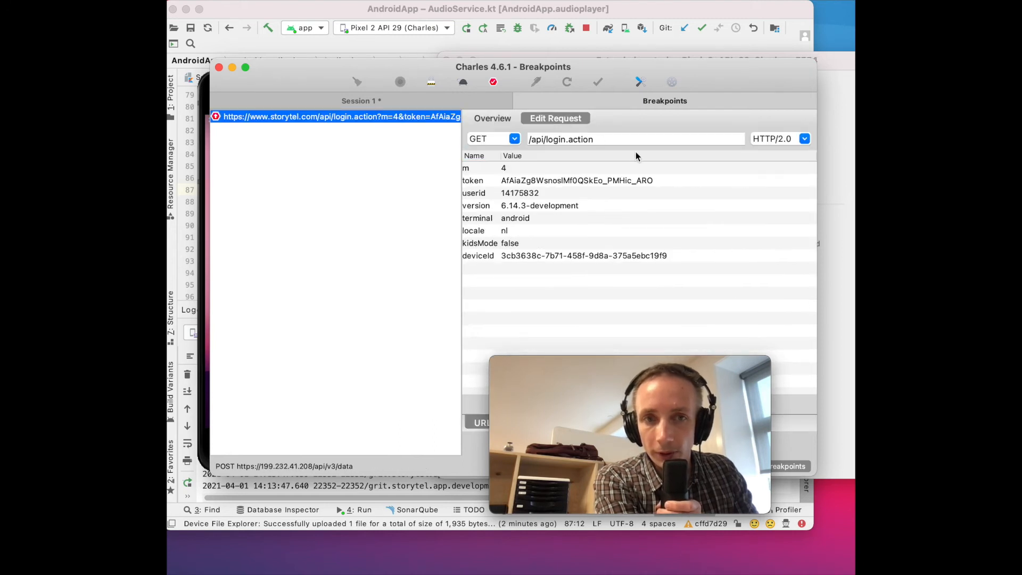
left_click_drag(630, 362, 394, 344)
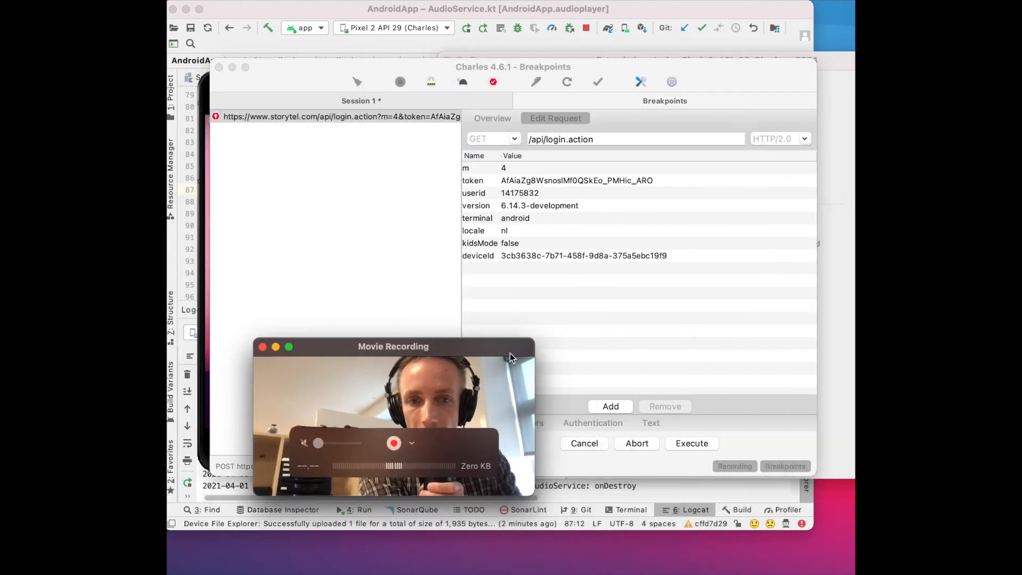
left_click(692, 445)
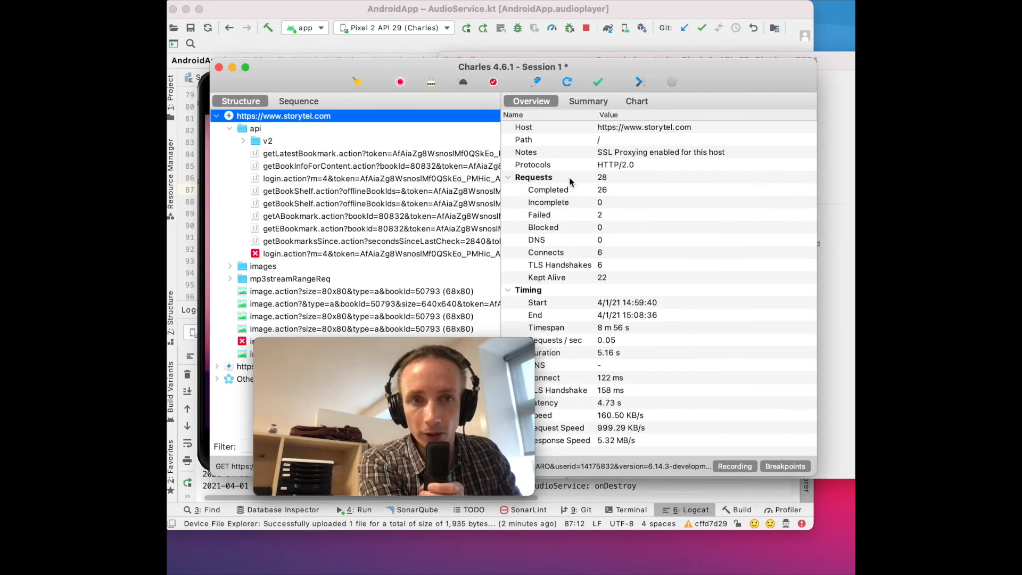
Step: View the getBookmarksSince.action request in the session, and switch to the Android emulator to launch the Storytel app
left_click_drag(451, 358, 434, 407)
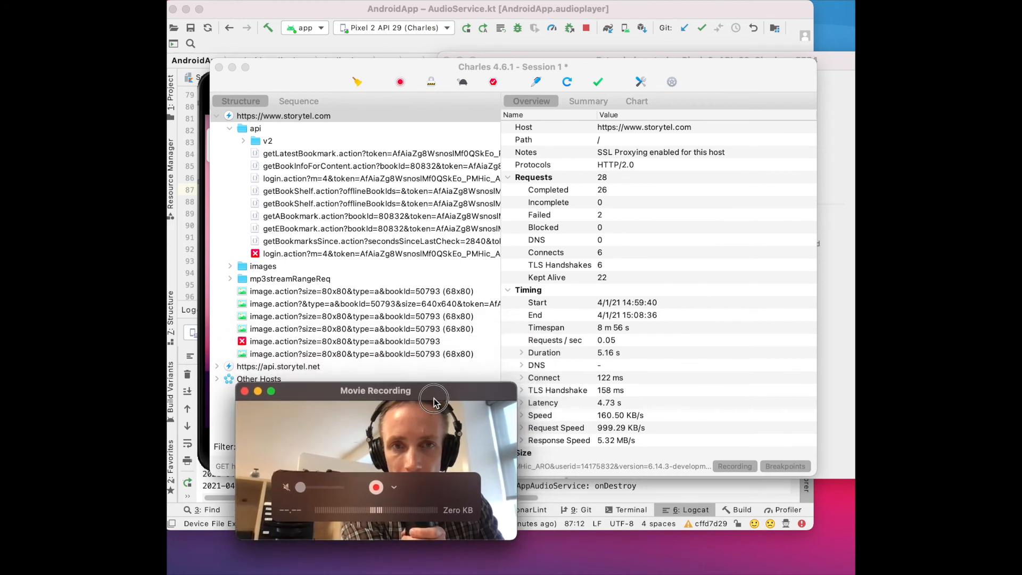
left_click(393, 242)
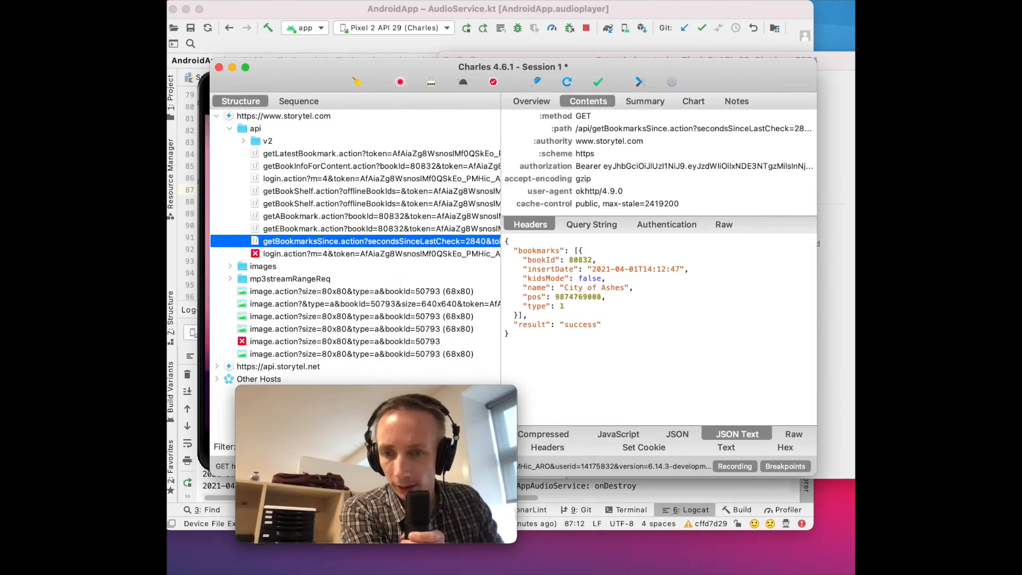
key("super+Tab")
mouse_move(361, 400)
left_click_drag(361, 400, 535, 383)
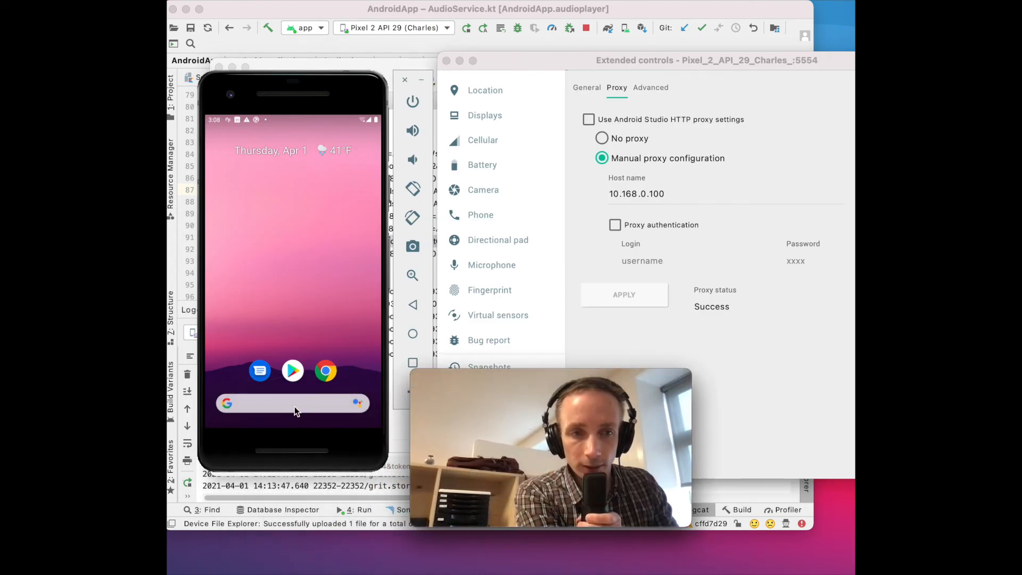
left_click_drag(298, 417, 296, 278)
left_click(296, 265)
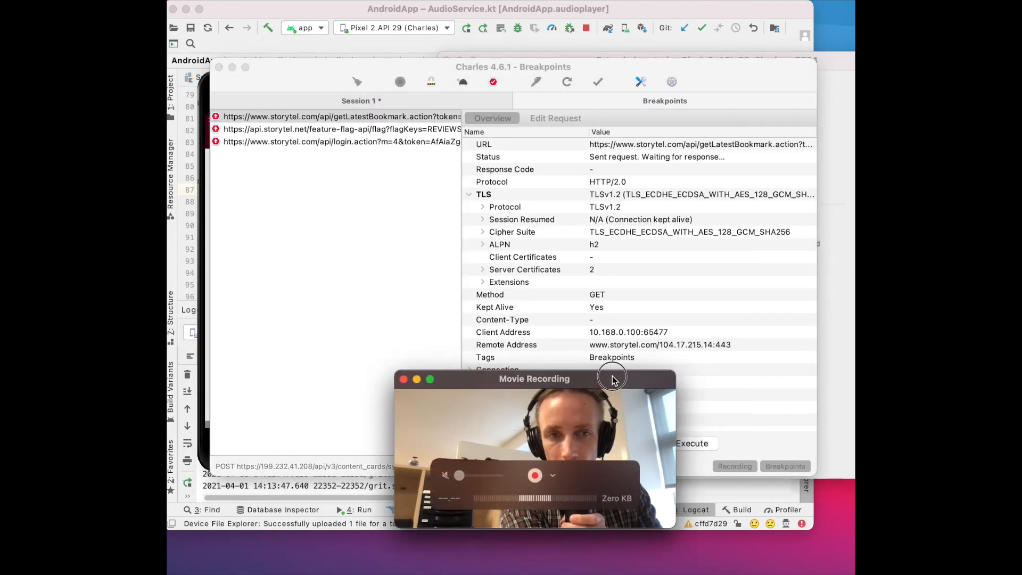
Step: Execute the held Storytel calls in Charles one after another until the subscriptionInformation response comes up
left_click_drag(635, 372, 442, 370)
left_click(695, 445)
left_click(695, 445)
left_click(695, 445)
left_click(695, 445)
left_click(695, 445)
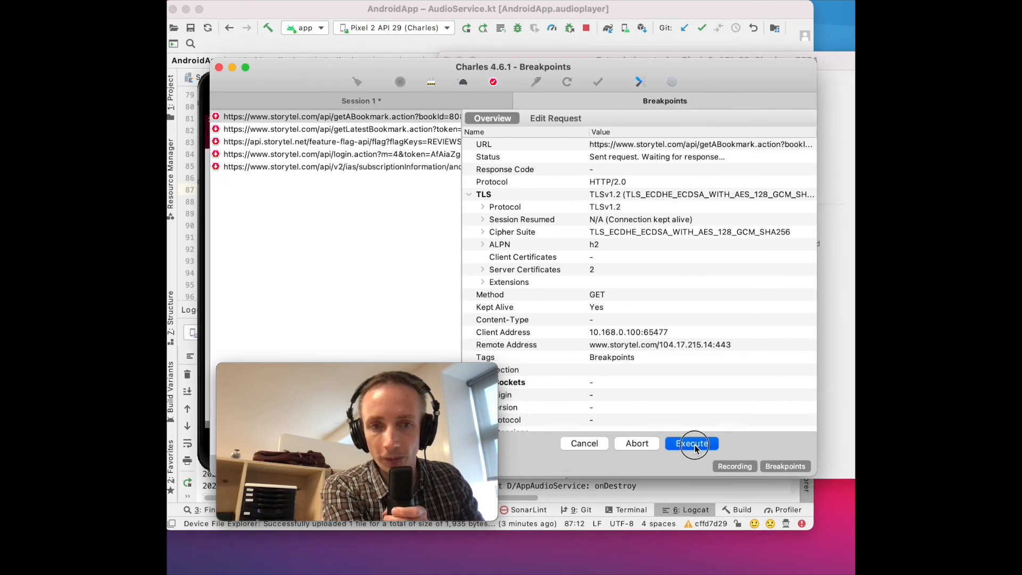
left_click(695, 444)
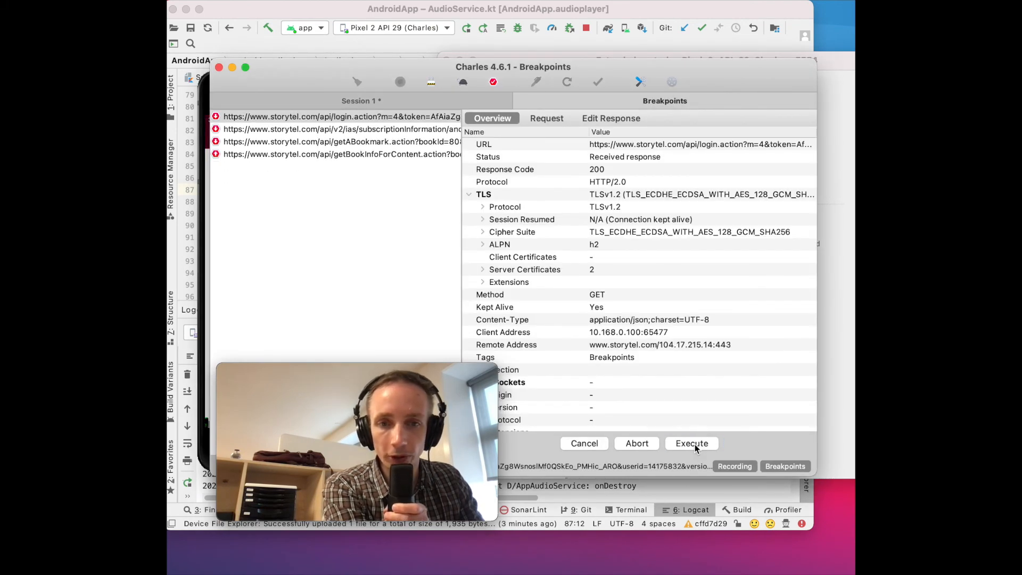
left_click(695, 444)
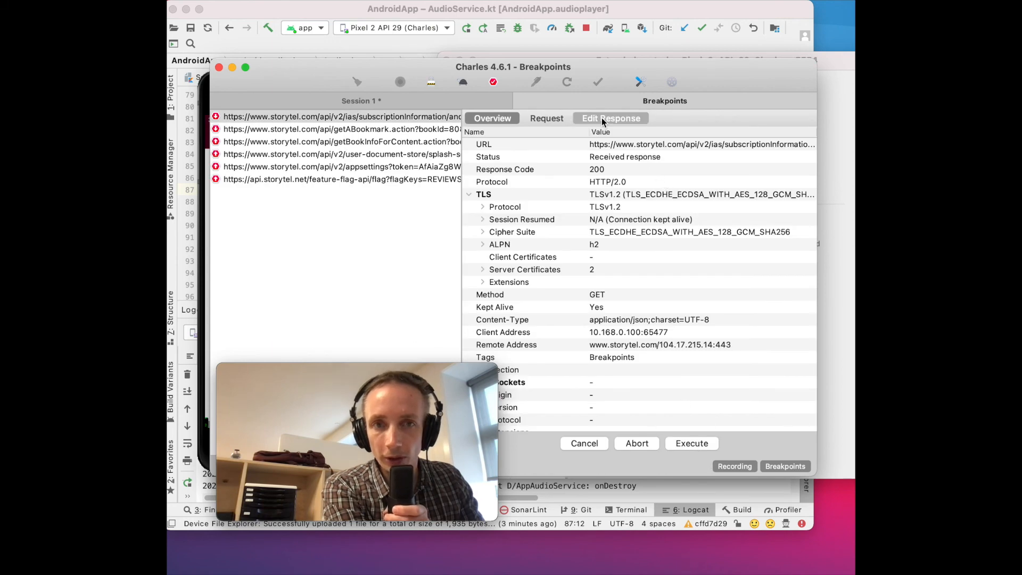
Step: Change the status of the subscriptionInformation response to 500 and execute the edited response
left_click(603, 118)
left_click_drag(499, 134, 520, 134)
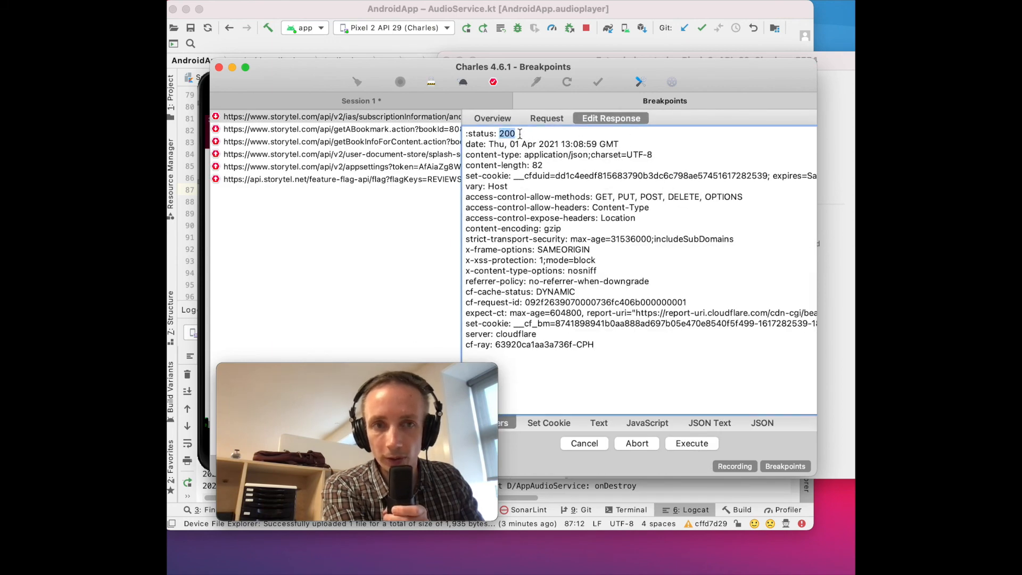
type("500")
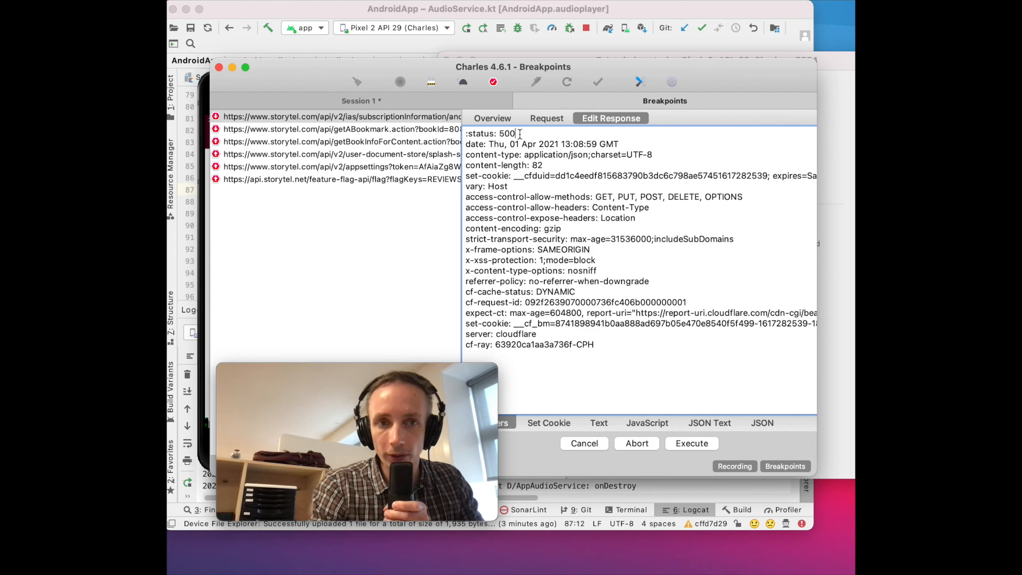
left_click(687, 446)
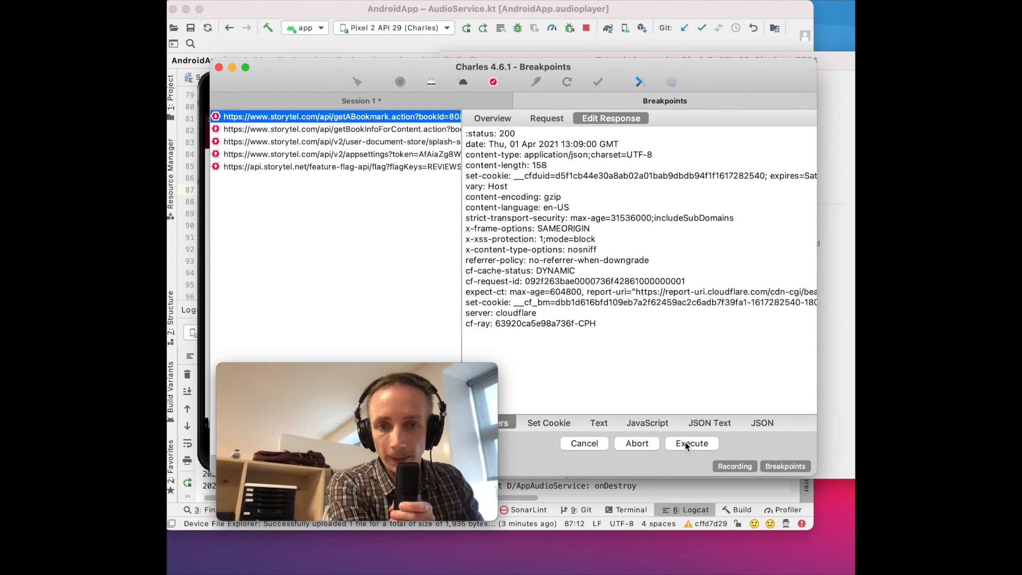
Step: Execute the remaining held requests and responses until only the getBookShelf.action request is left at the breakpoint
left_click(689, 445)
left_click(688, 445)
left_click(689, 445)
left_click(689, 445)
left_click(689, 445)
left_click(689, 445)
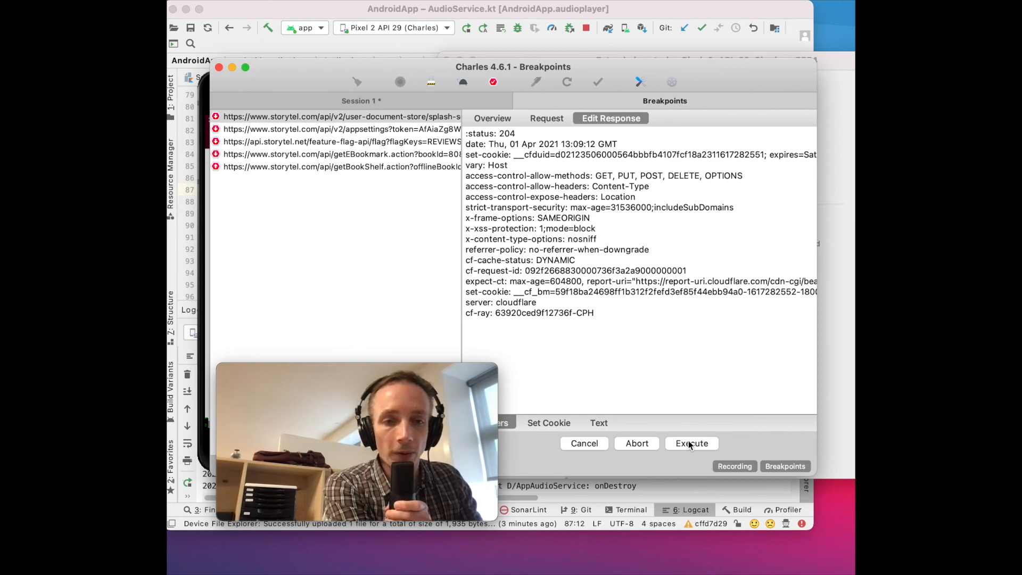
left_click(692, 445)
left_click(691, 445)
left_click(691, 446)
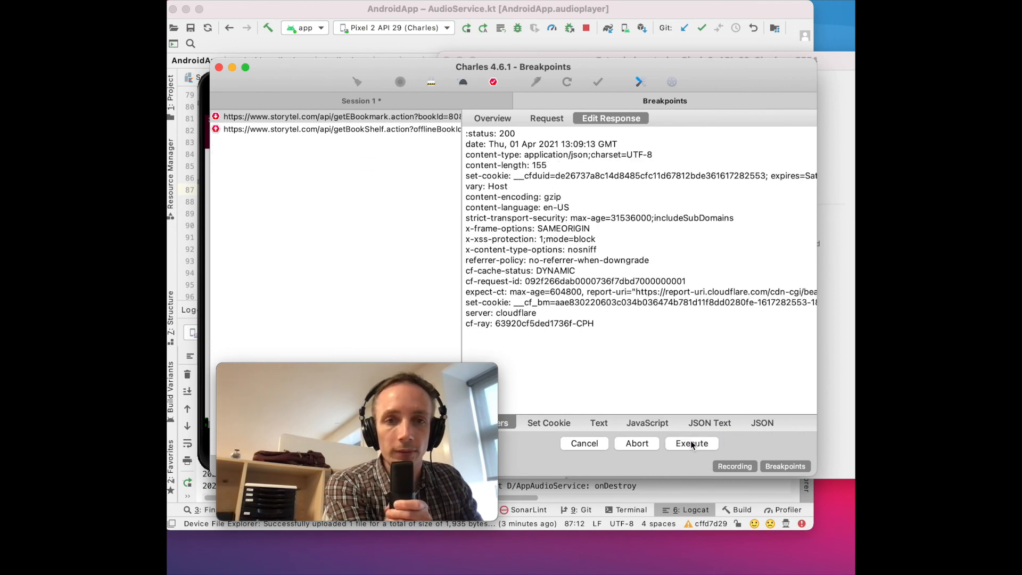
left_click(692, 445)
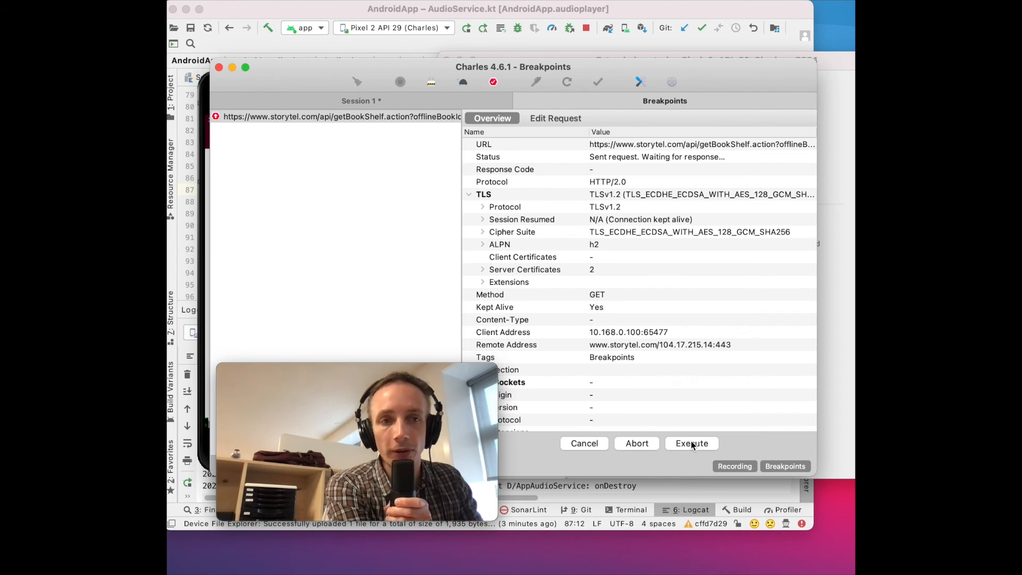
mouse_move(460, 392)
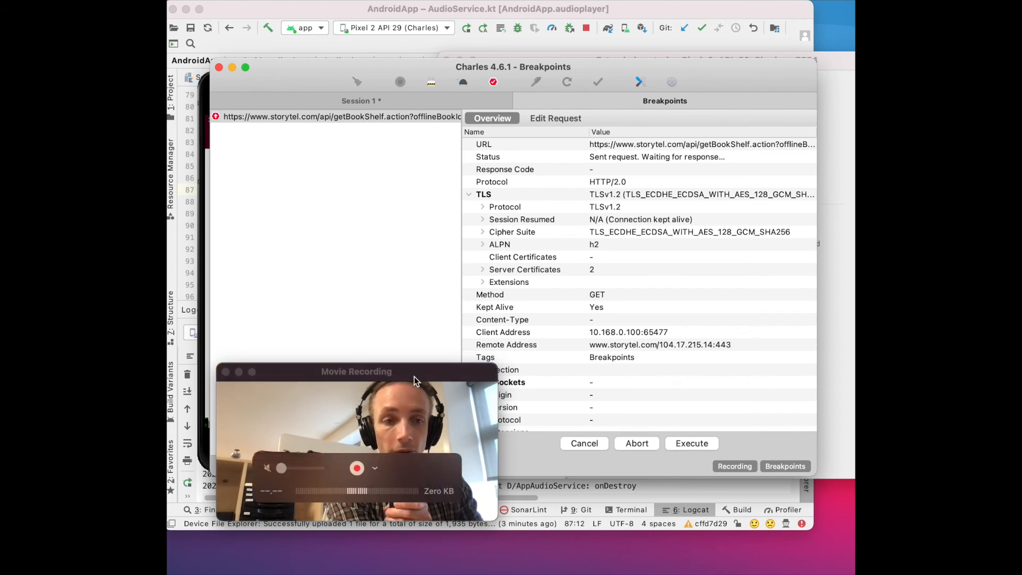
left_click_drag(414, 379, 414, 246)
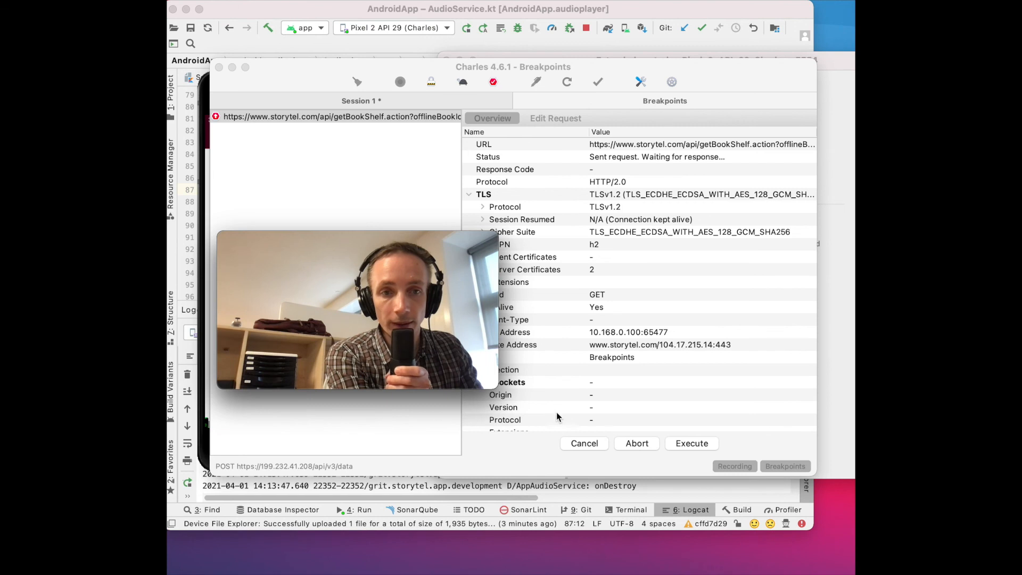